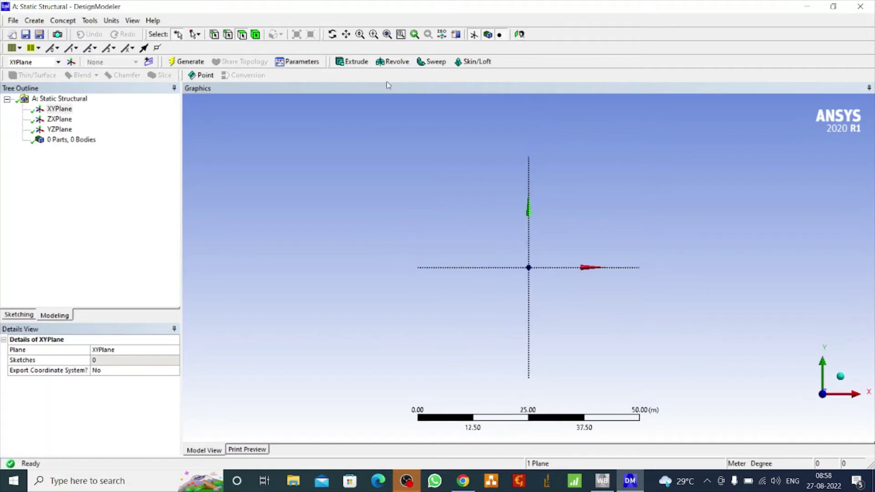
# Change the model's length unit to millimetres.
pyautogui.click(112, 22)
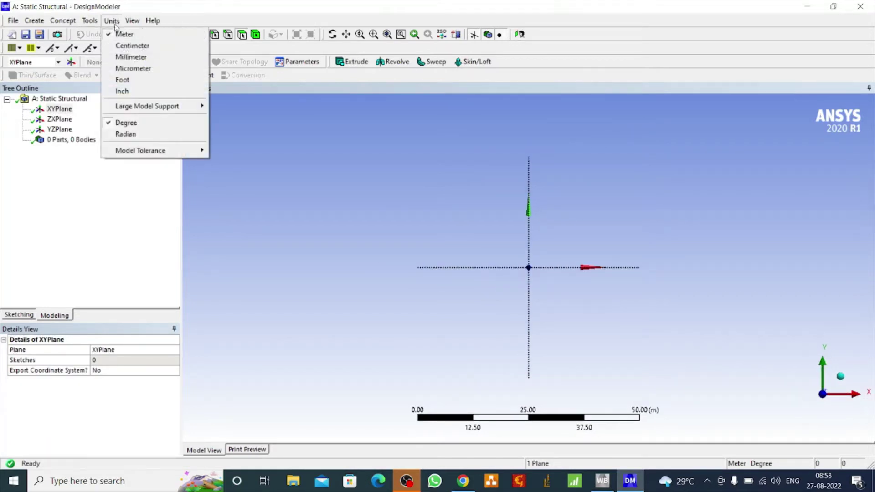
pyautogui.click(137, 57)
pyautogui.scroll(1, 351, 333)
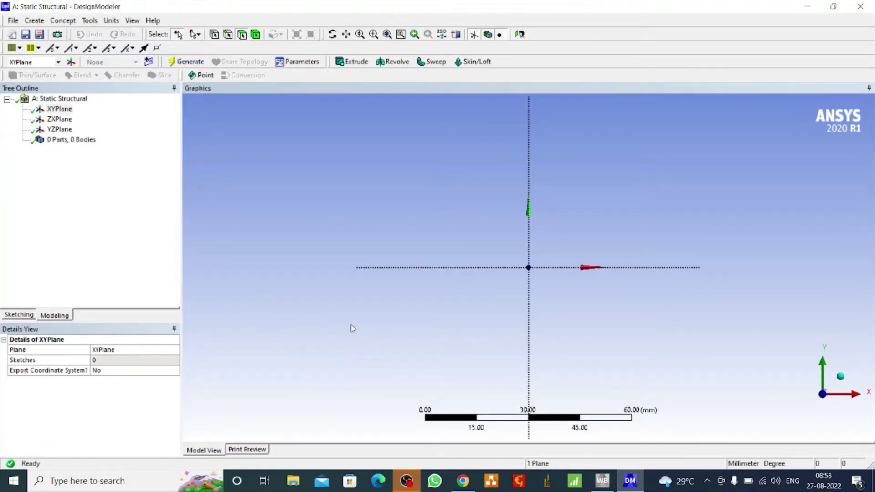
# Sketch two upright rectangles on the XY plane's horizontal axis, about 12 × 25 mm left and 12 × 29 mm right of the vertical axis.
pyautogui.click(20, 316)
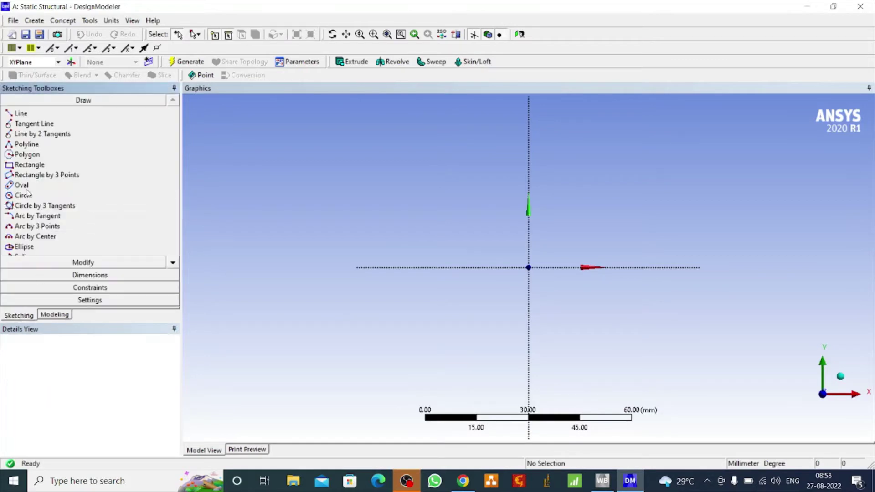
pyautogui.click(27, 165)
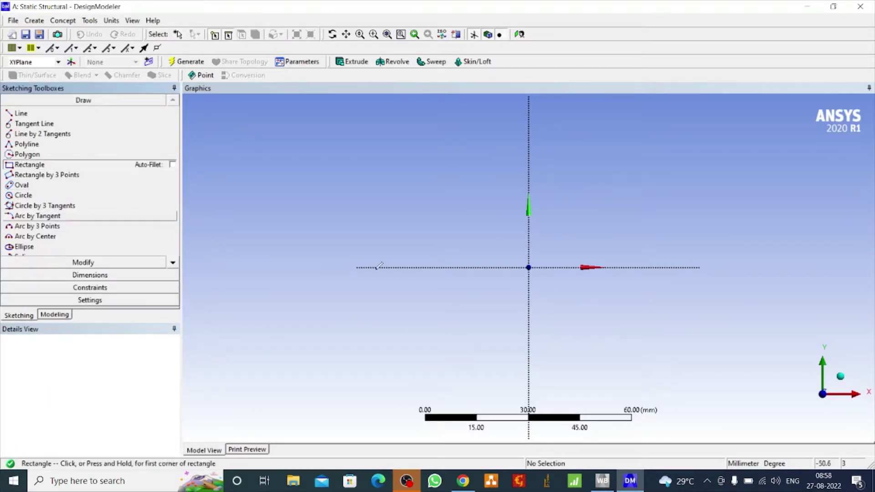
pyautogui.click(468, 267)
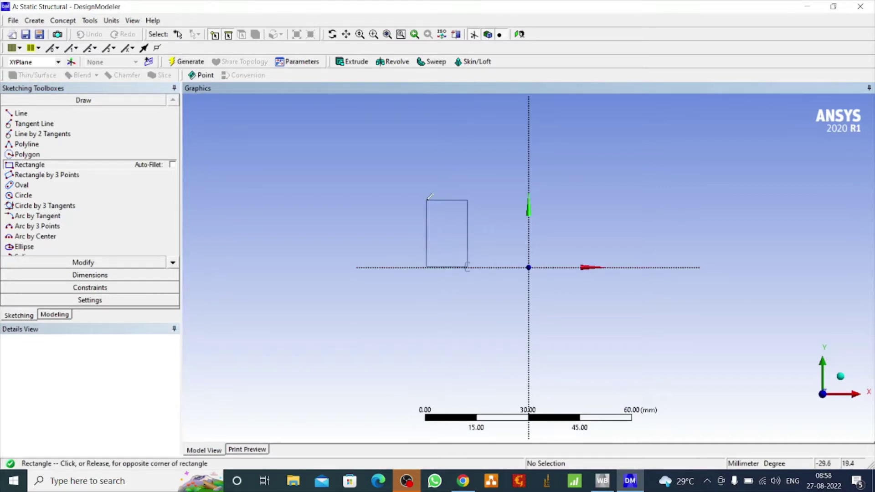
pyautogui.click(426, 182)
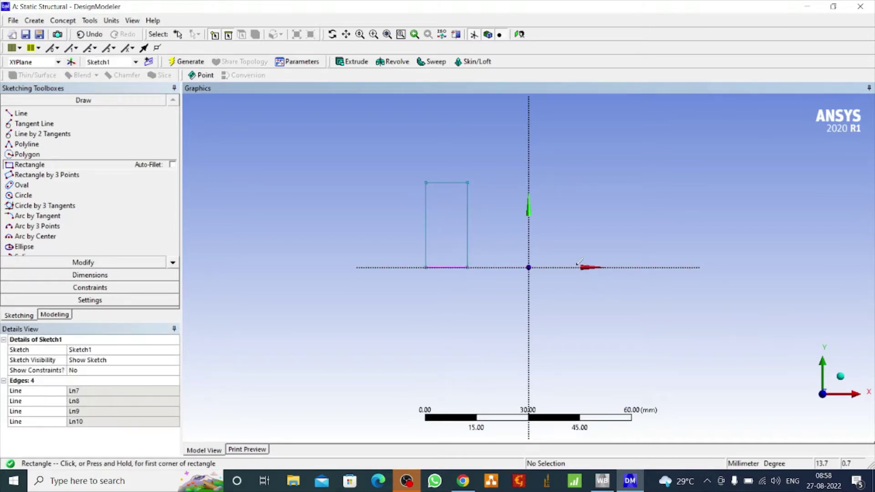
pyautogui.click(576, 268)
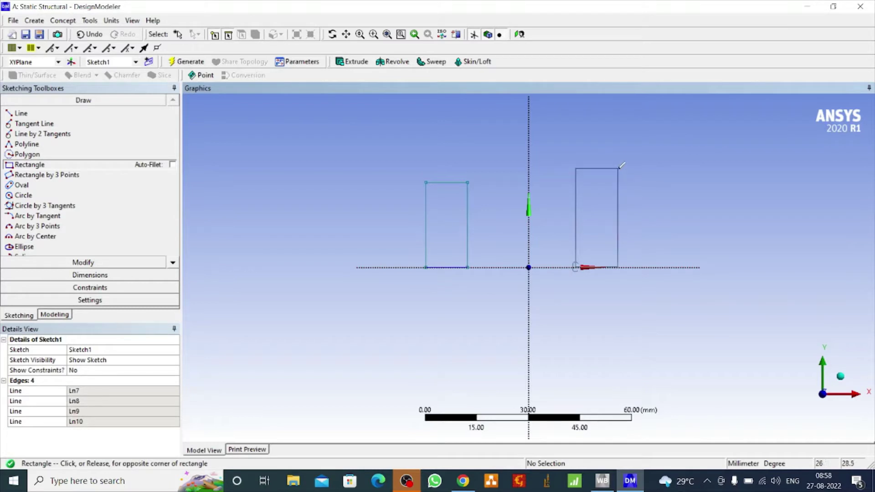
pyautogui.click(618, 169)
# Dimension the width and height of both upright rectangles.
pyautogui.click(74, 275)
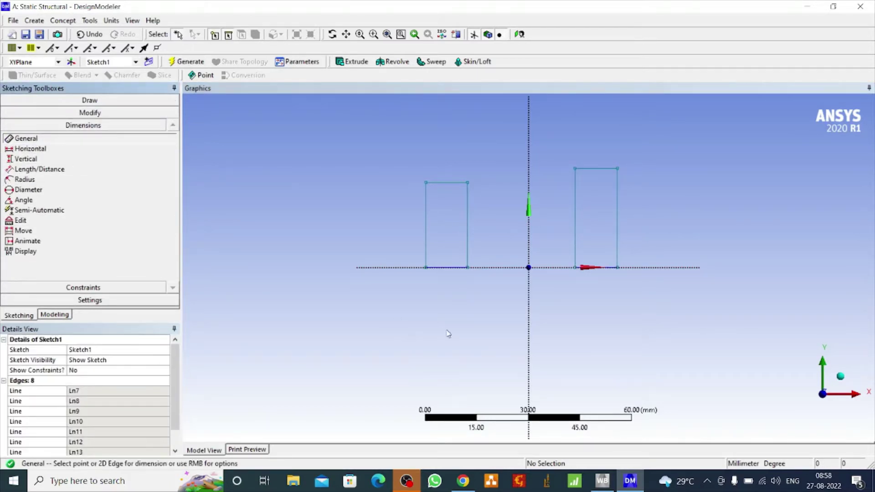
pyautogui.click(450, 268)
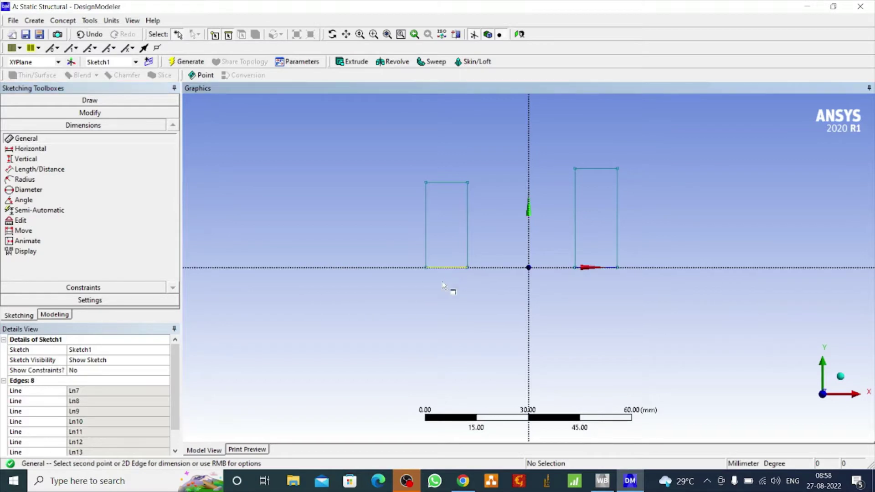
pyautogui.click(442, 295)
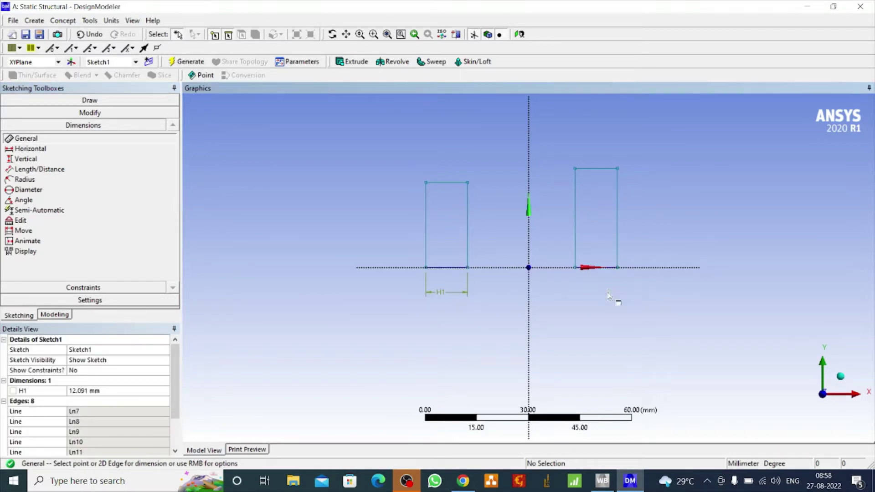
pyautogui.click(613, 270)
pyautogui.click(617, 296)
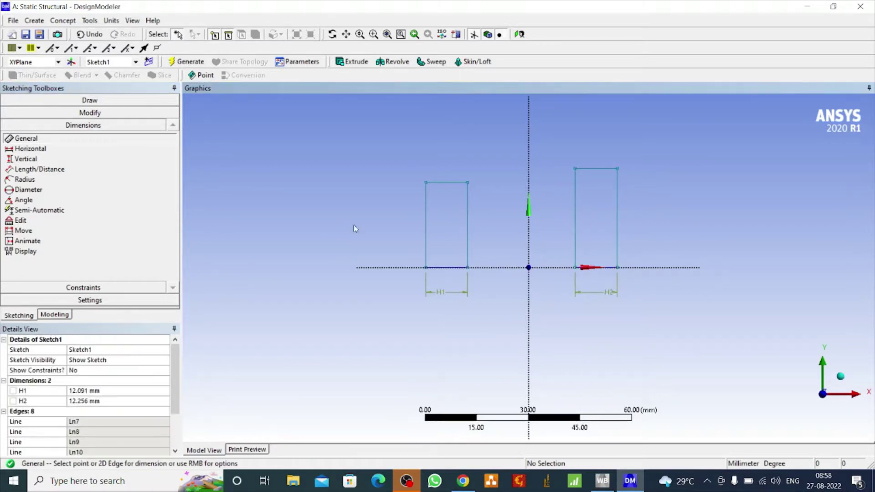
pyautogui.click(618, 228)
pyautogui.click(648, 238)
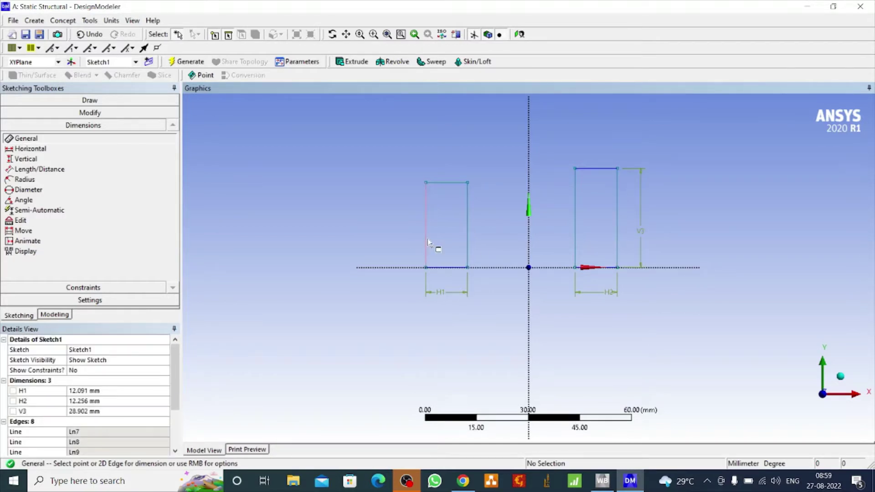
pyautogui.click(426, 243)
pyautogui.click(404, 254)
# Set both upright rectangles' widths to 10 mm and their heights to 50 mm.
pyautogui.click(94, 392)
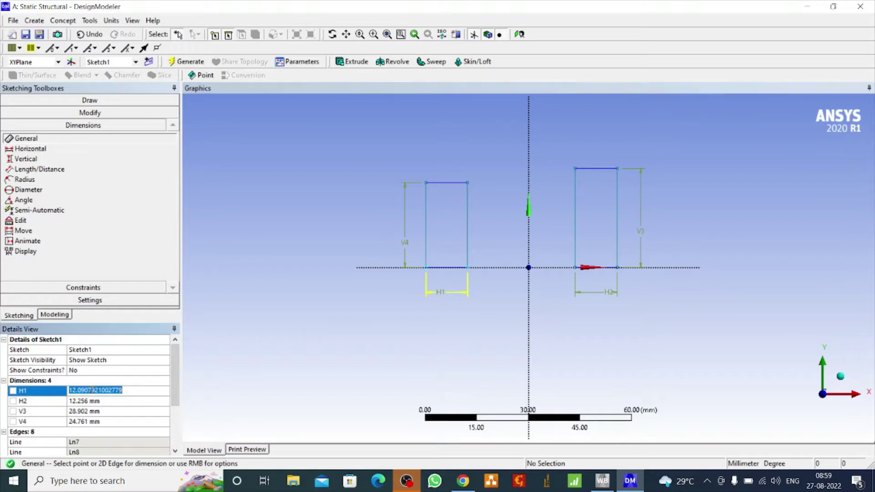
pyautogui.write('10')
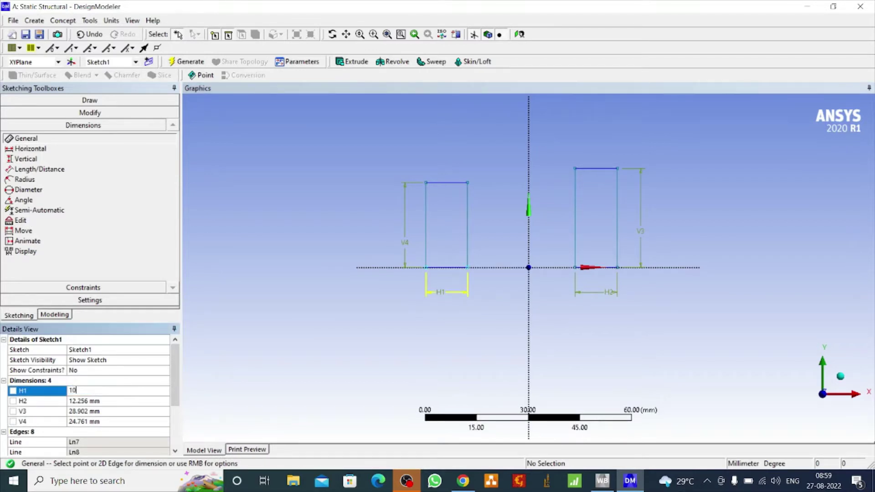
pyautogui.click(88, 401)
pyautogui.write('10')
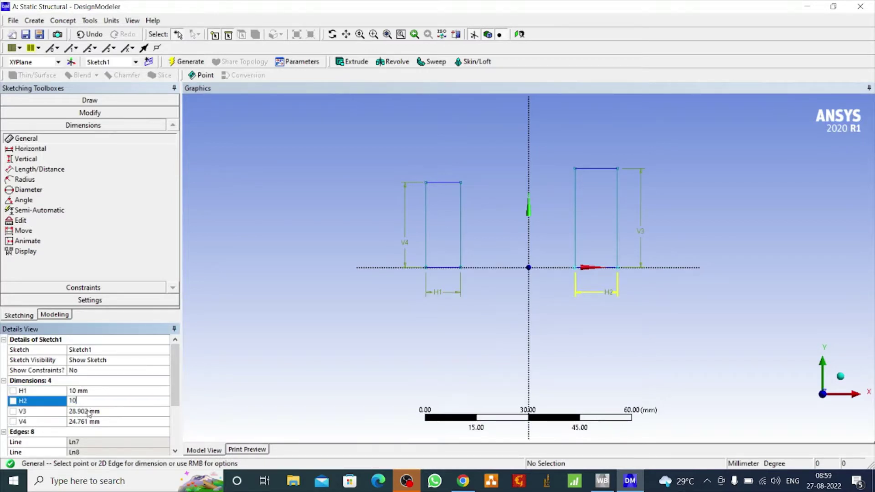
pyautogui.click(90, 412)
pyautogui.write('50')
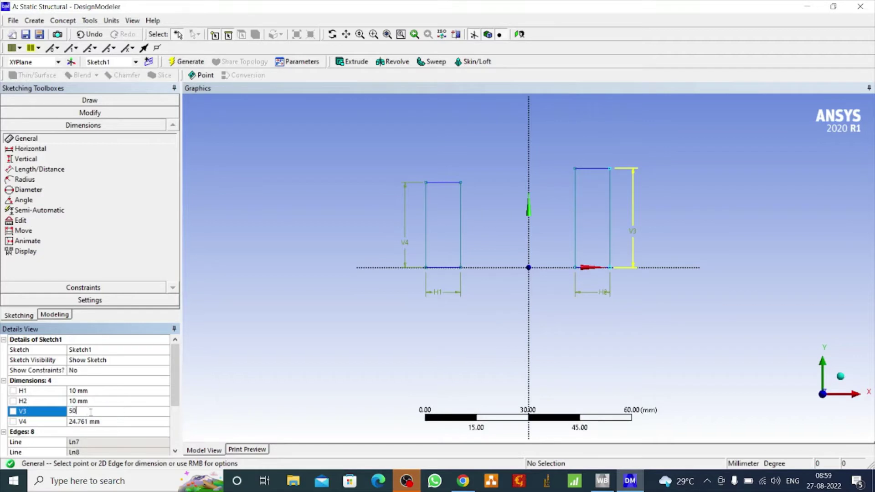
pyautogui.click(97, 421)
pyautogui.write('50')
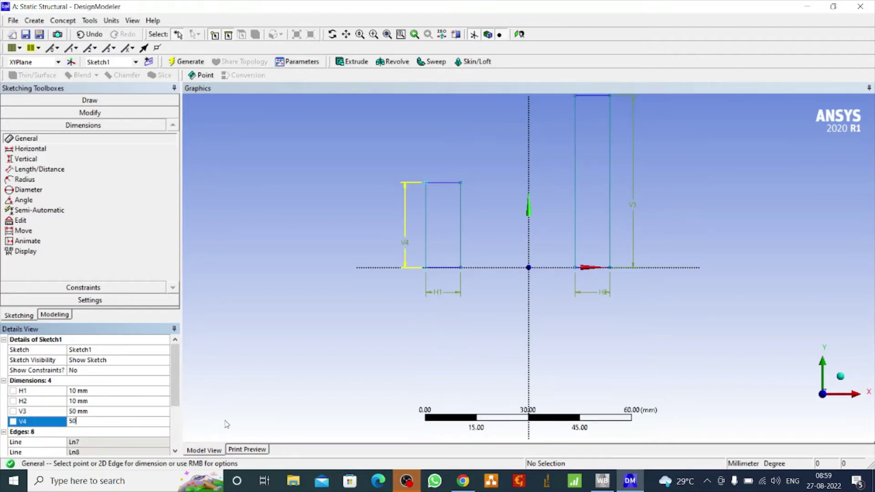
pyautogui.press('Return')
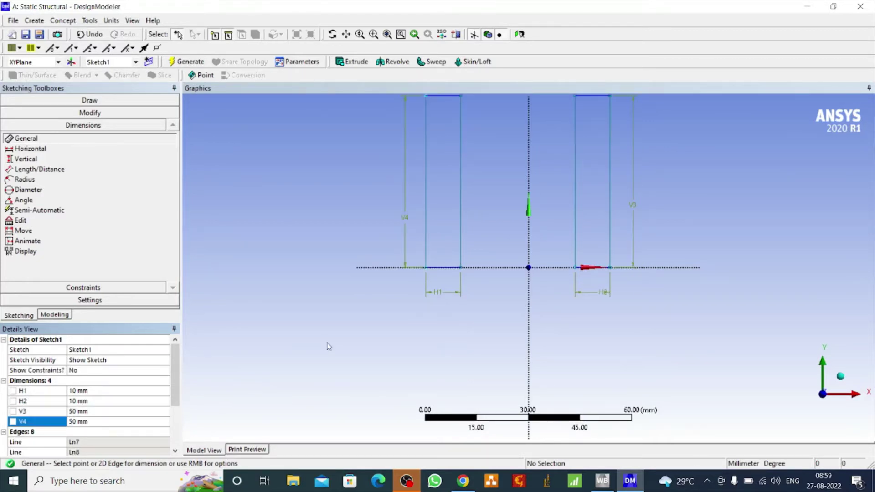
# Constrain the inner vertical edges of the two rectangles to be symmetric about the vertical axis.
pyautogui.scroll(-3, 330, 347)
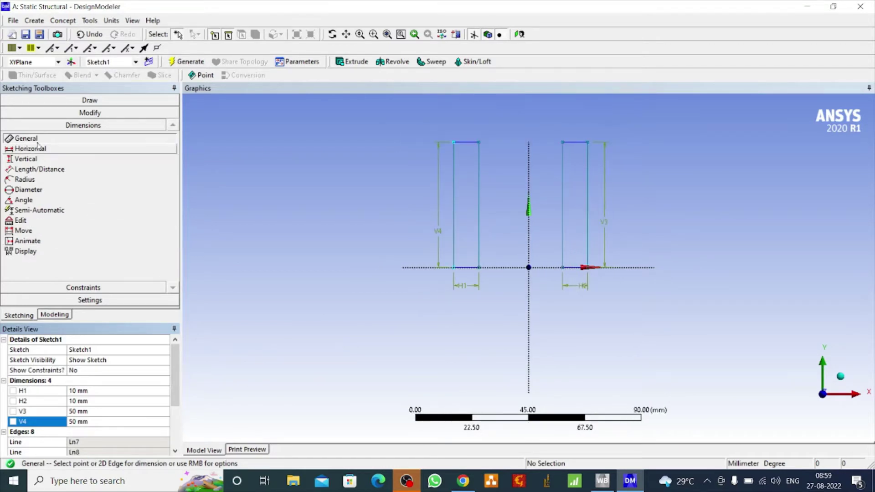
pyautogui.click(85, 287)
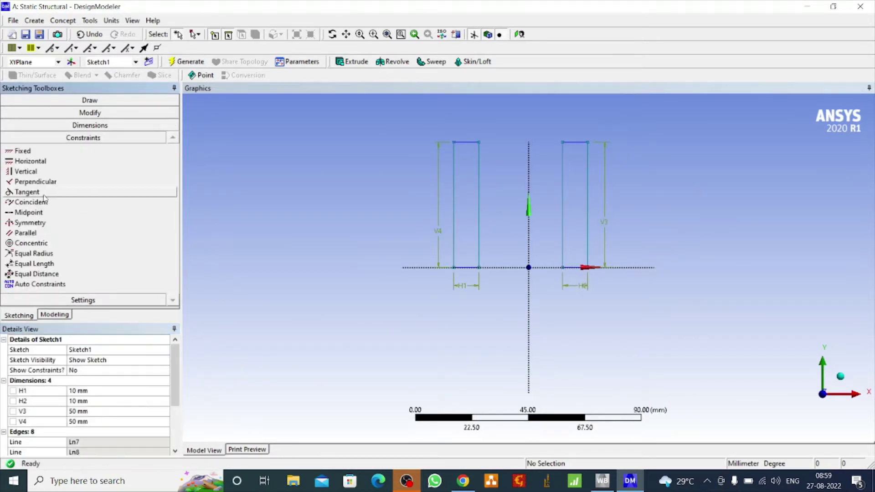
pyautogui.click(28, 222)
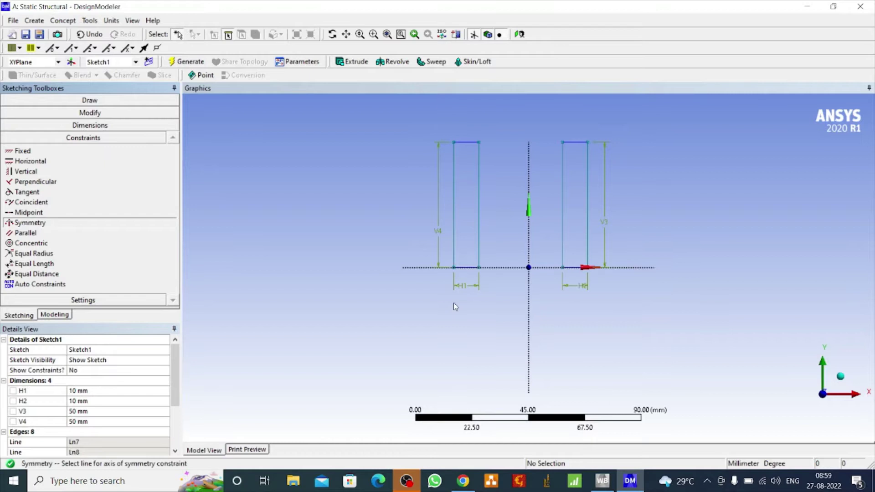
pyautogui.click(530, 317)
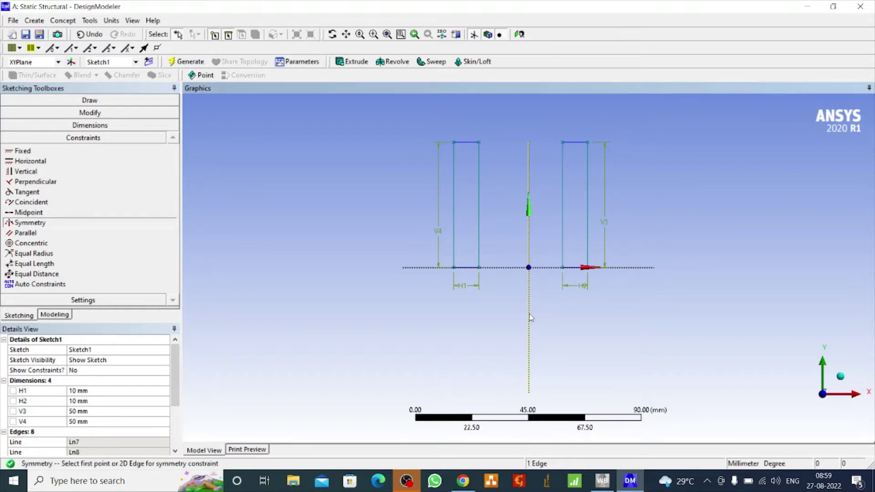
pyautogui.click(483, 260)
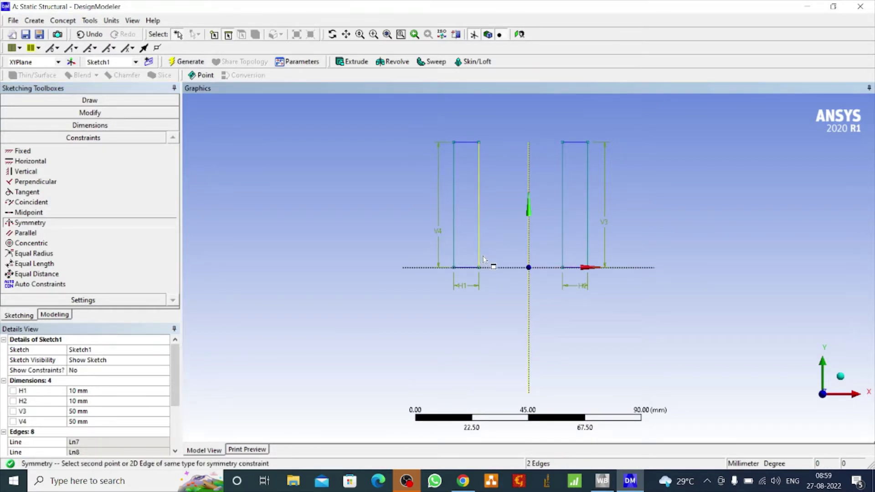
pyautogui.click(563, 253)
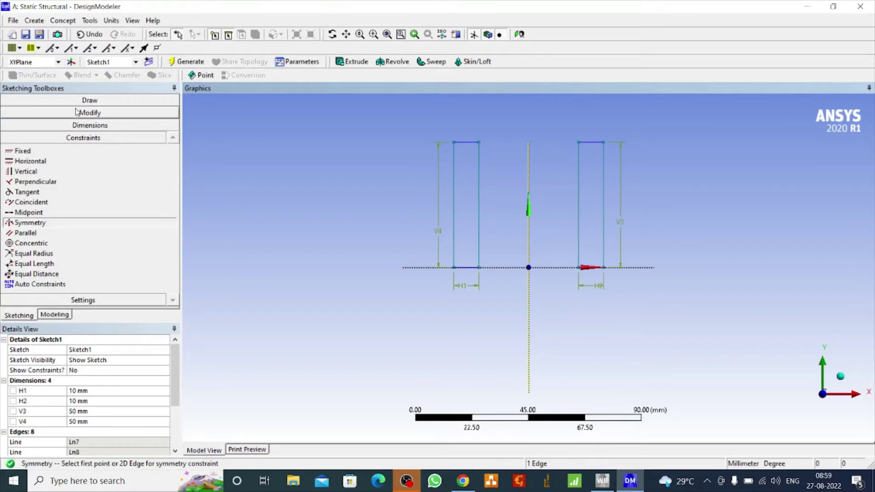
# Dimension the horizontal distance from the left rectangle's inner lower corner to the vertical axis and set it to 25 mm.
pyautogui.click(66, 125)
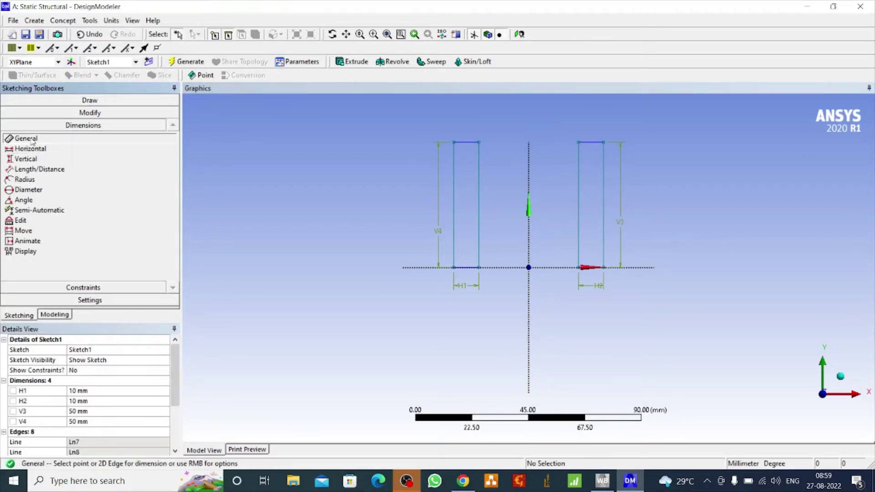
pyautogui.click(529, 292)
pyautogui.click(480, 266)
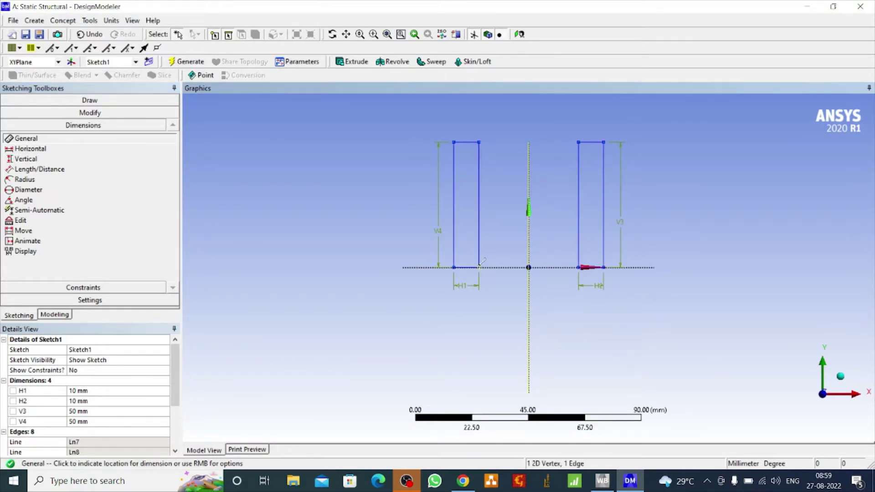
pyautogui.click(492, 320)
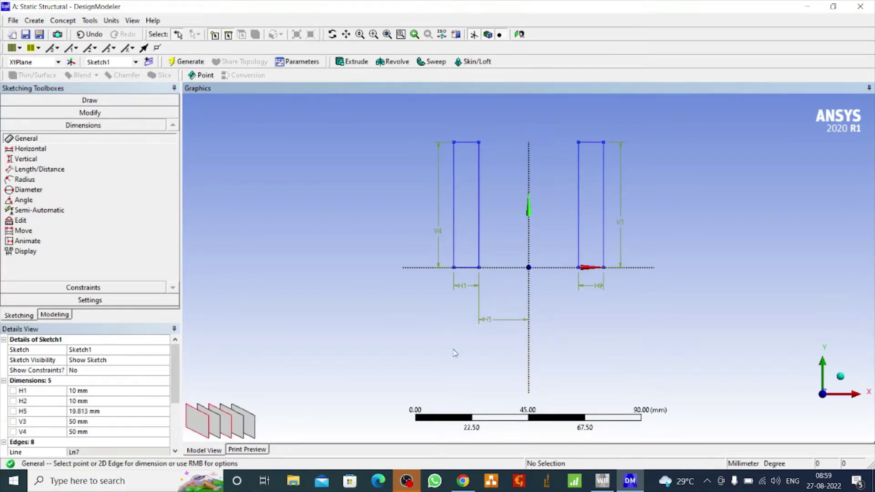
pyautogui.click(72, 412)
pyautogui.write('2')
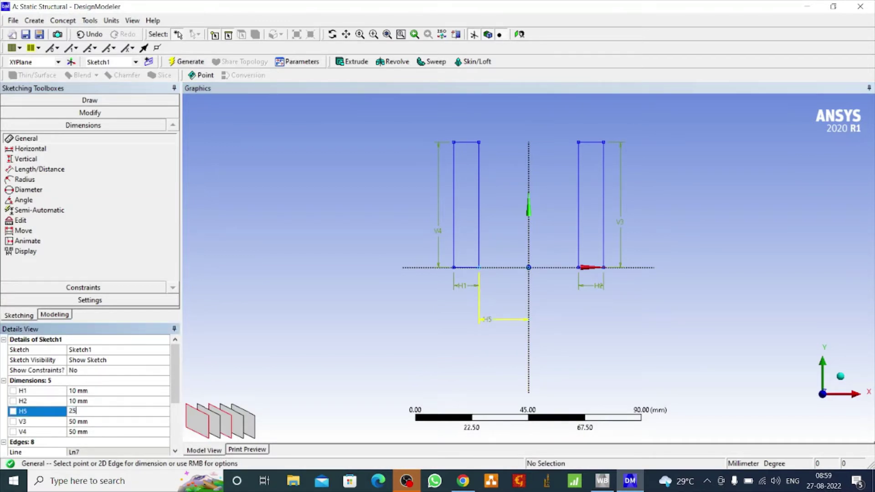
pyautogui.write('5')
pyautogui.press('Return')
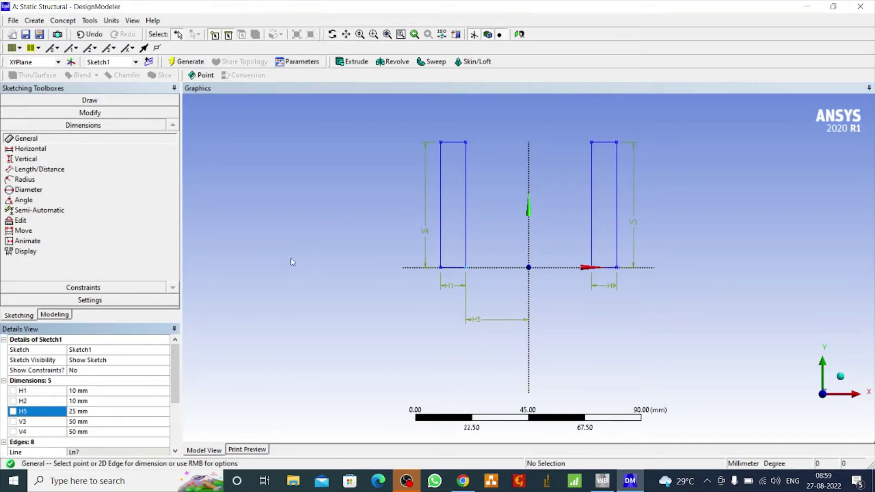
# Sketch a horizontal rectangle about 8.5 mm high on top of both uprights, spanning between their outer edges.
pyautogui.click(90, 100)
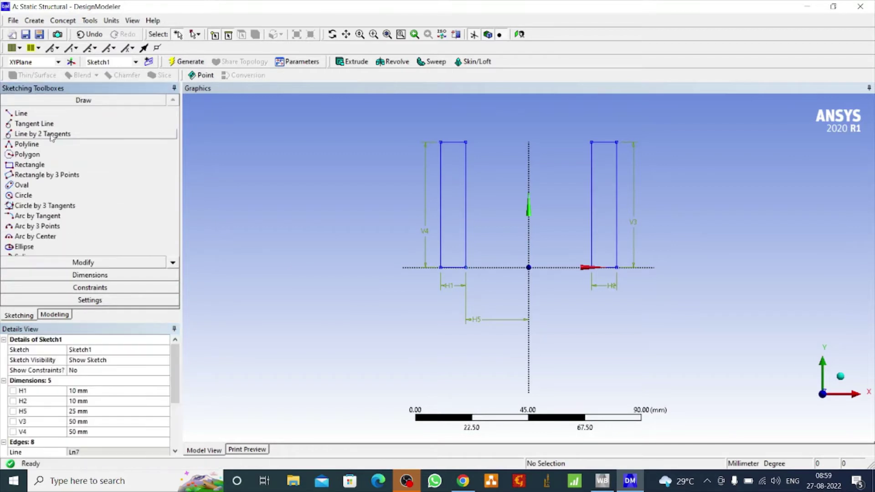
pyautogui.click(30, 164)
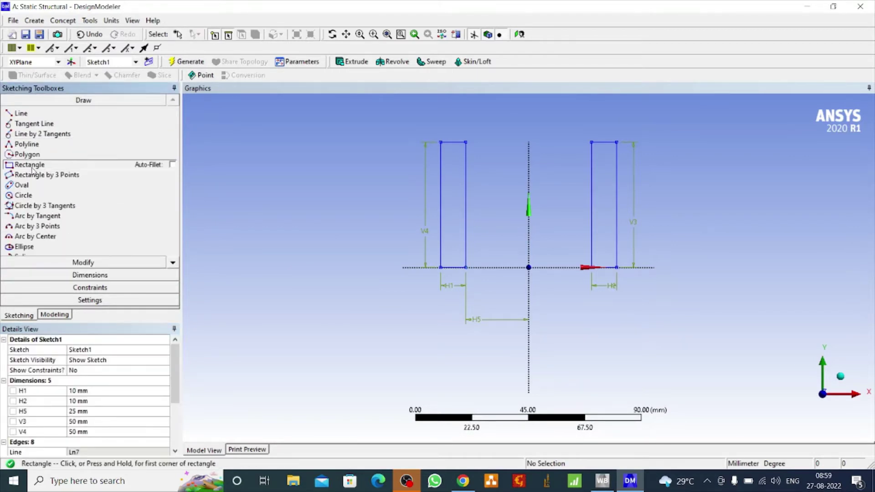
pyautogui.click(441, 141)
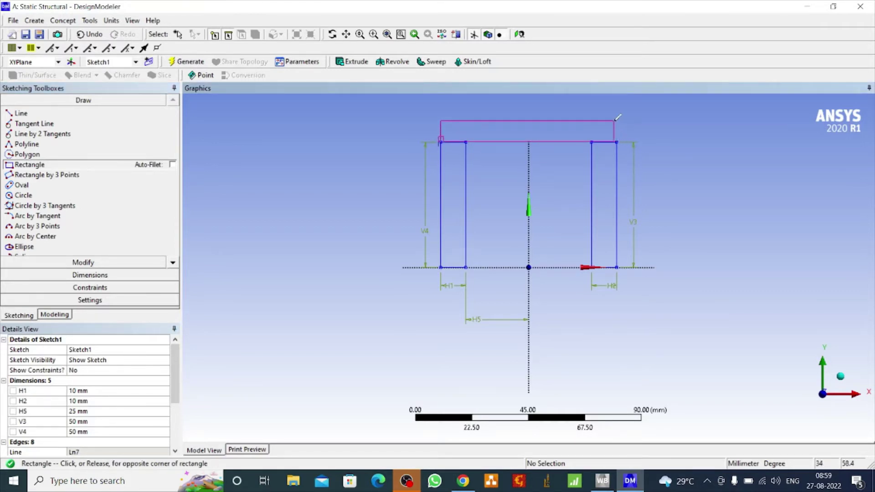
pyautogui.click(617, 120)
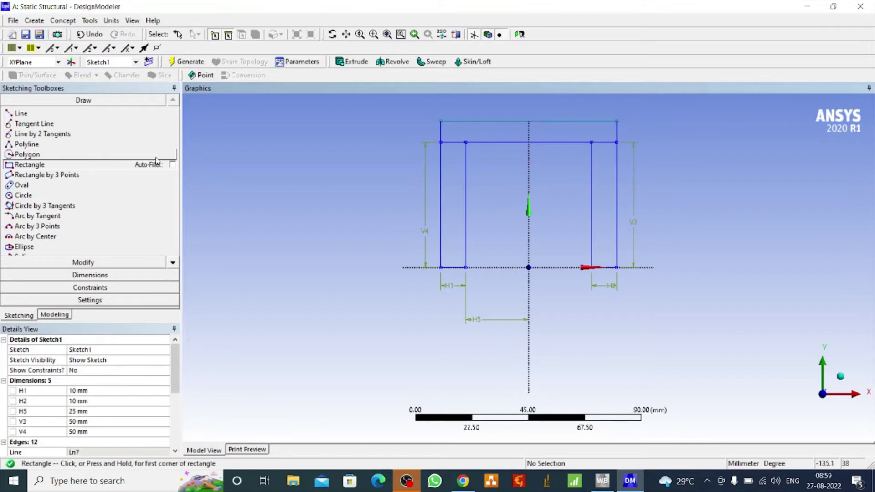
# Dimension the height of the horizontal rectangle resting on the two uprights.
pyautogui.click(125, 276)
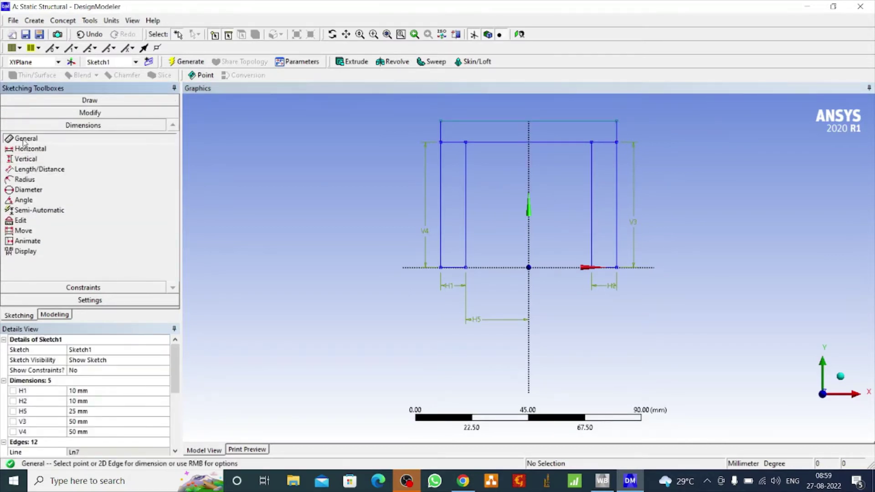
pyautogui.click(461, 132)
pyautogui.click(444, 141)
pyautogui.click(419, 138)
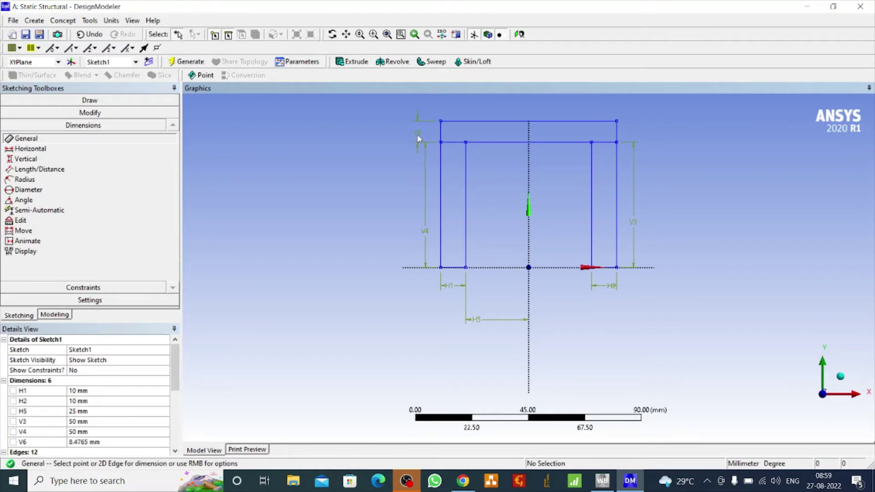
# Set the height dimension of the horizontal rectangle on top of the uprights to 10 mm.
pyautogui.click(87, 443)
pyautogui.write('10')
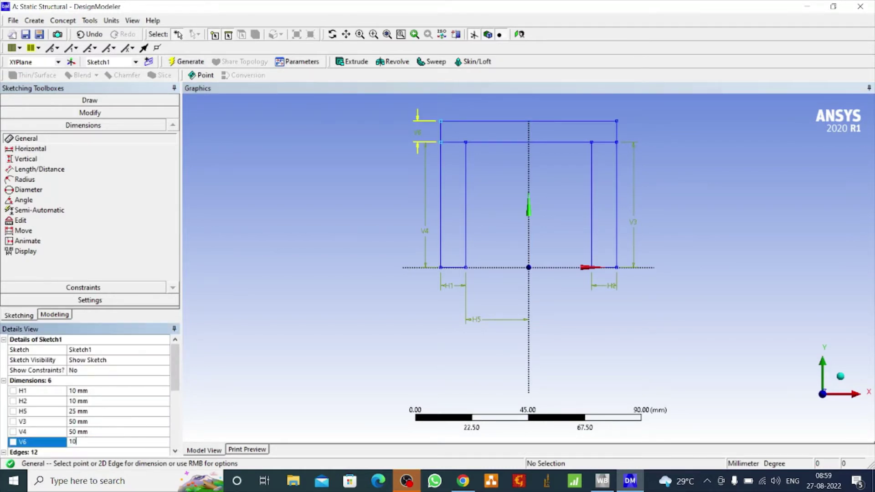
pyautogui.press('Return')
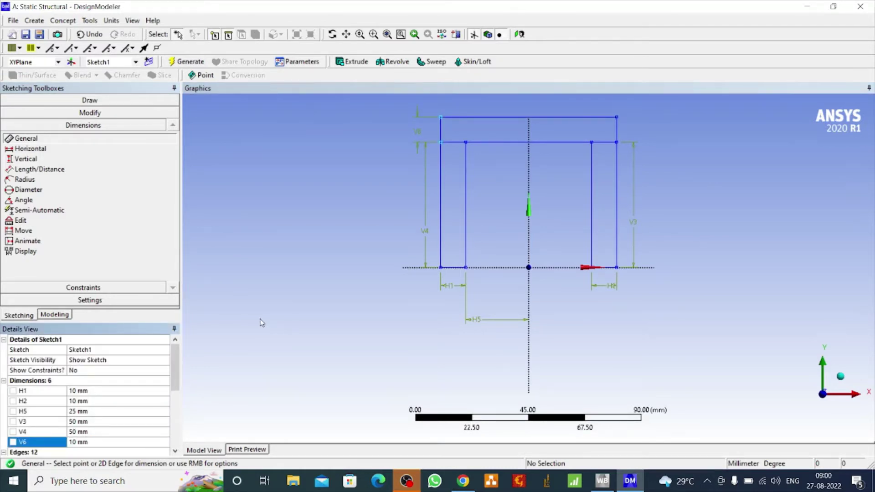
# Fillet both inner corners between the uprights and the beam's lower edge with a 15 mm radius.
pyautogui.click(78, 113)
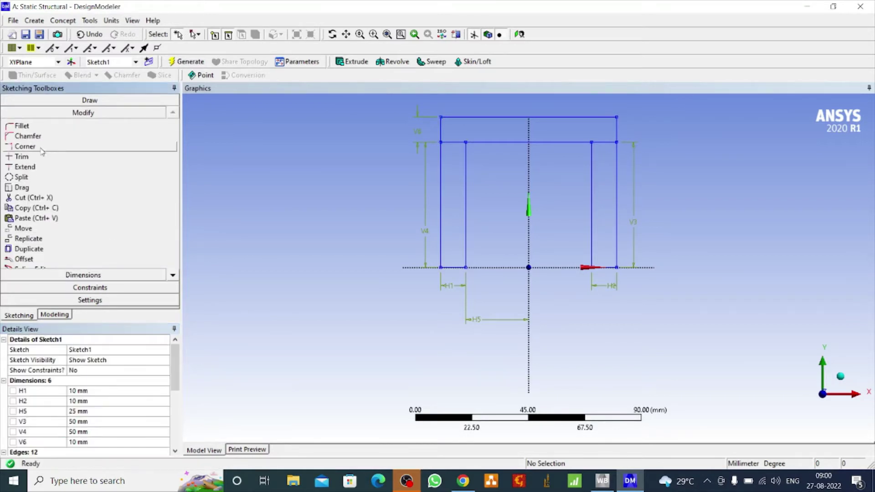
pyautogui.click(43, 129)
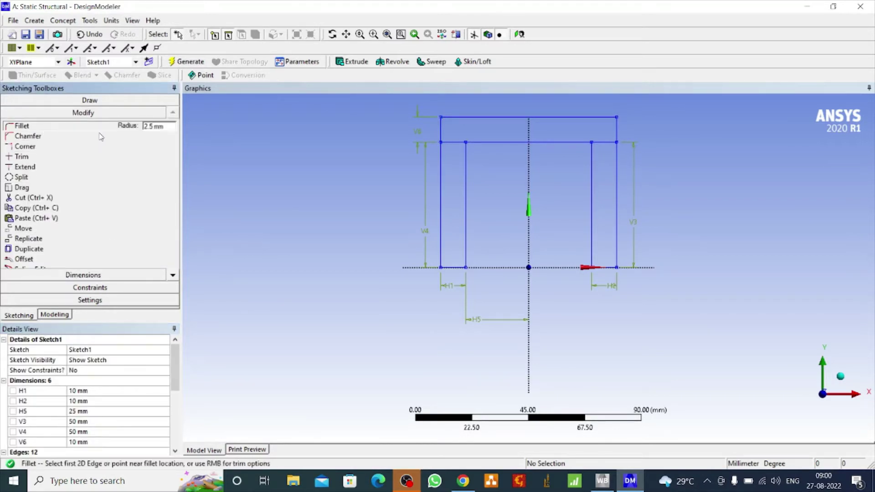
pyautogui.write('15')
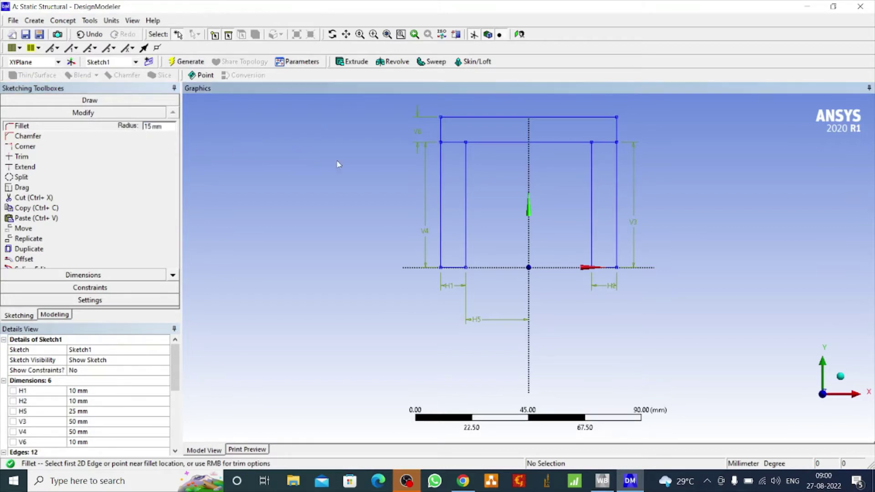
pyautogui.click(468, 157)
pyautogui.click(480, 144)
pyautogui.click(591, 167)
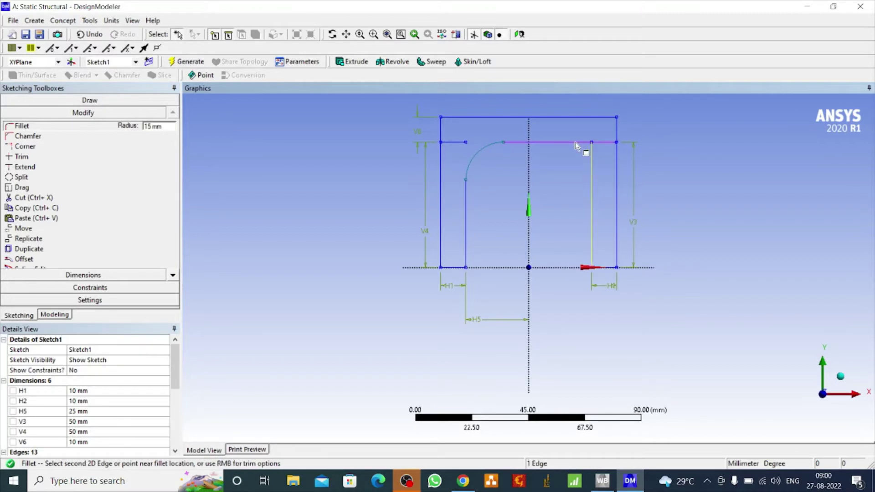
pyautogui.click(579, 144)
# Trim the leftover horizontal segments between the beam and the tops of the left and right uprights.
pyautogui.click(60, 159)
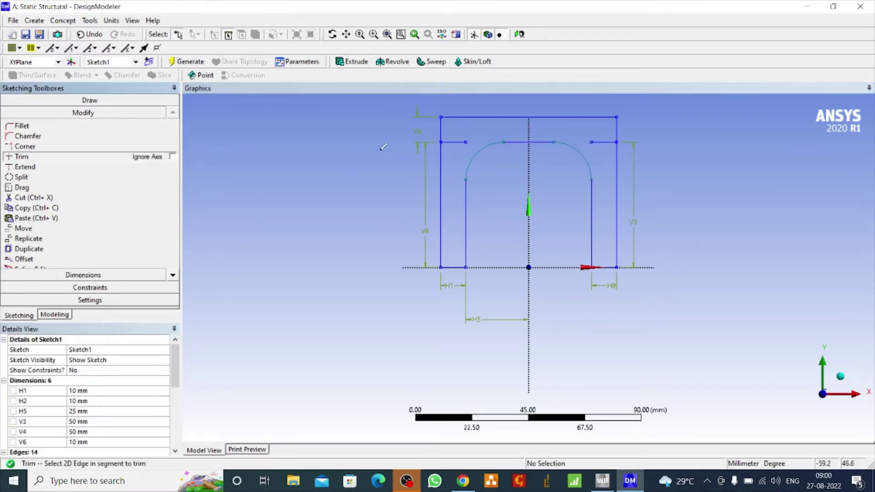
pyautogui.click(458, 141)
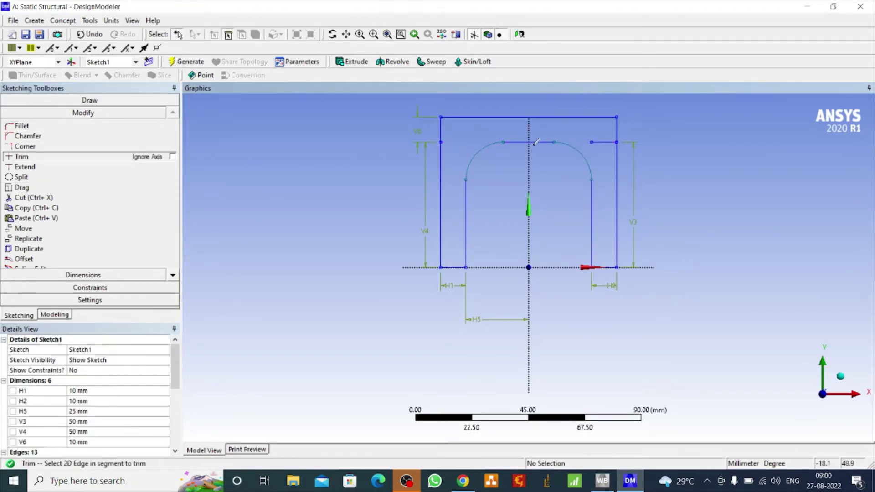
pyautogui.click(611, 141)
# Extrude the portal-shaped sketch 200 mm in the normal direction as added material and generate the solid.
pyautogui.click(332, 35)
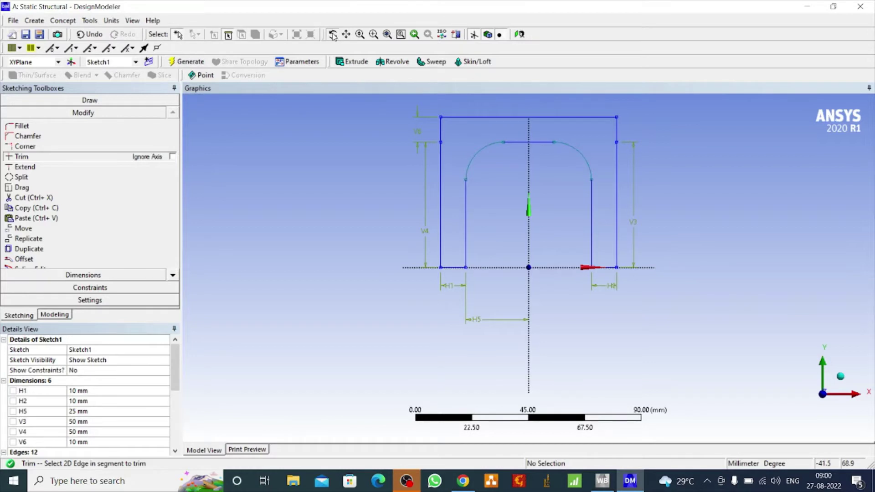
pyautogui.moveTo(367, 149)
pyautogui.mouseDown()
pyautogui.moveTo(447, 215)
pyautogui.moveTo(394, 166)
pyautogui.mouseUp()
pyautogui.click(520, 35)
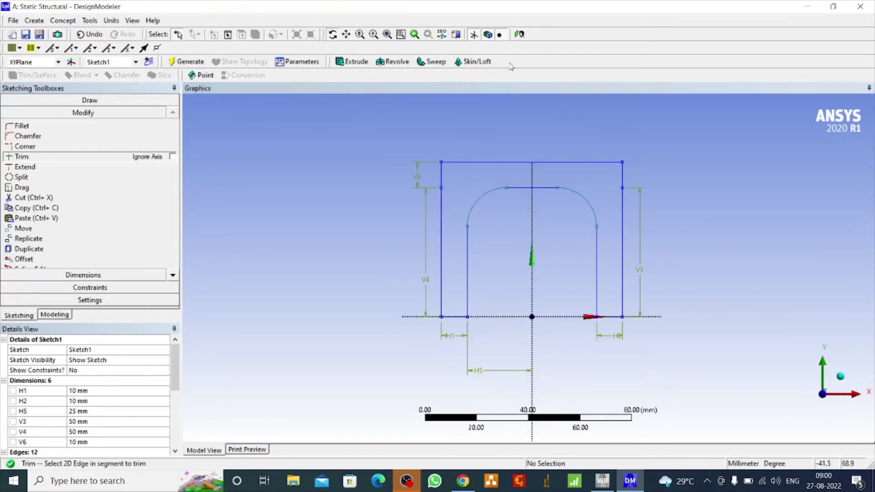
pyautogui.click(354, 62)
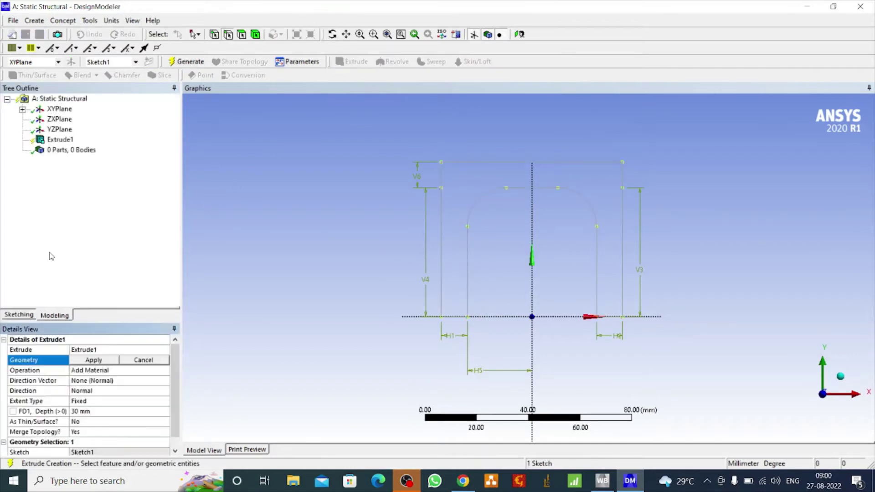
pyautogui.click(90, 360)
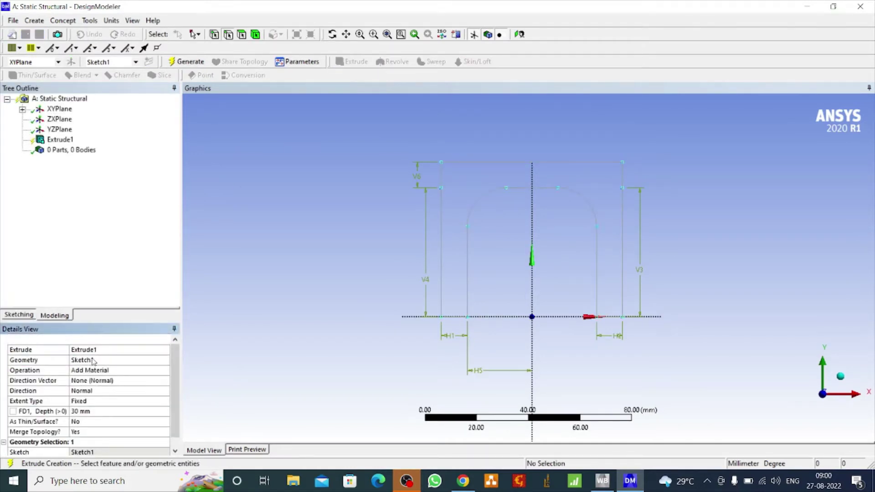
pyautogui.click(90, 412)
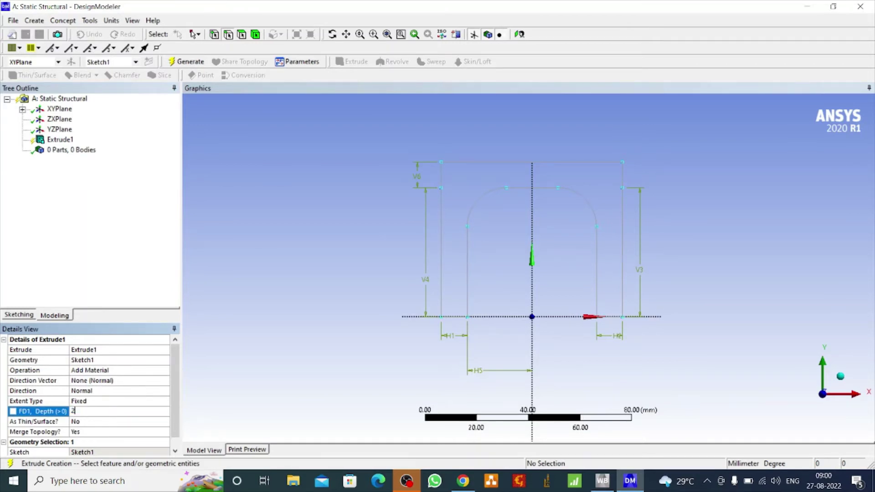
pyautogui.press('Return')
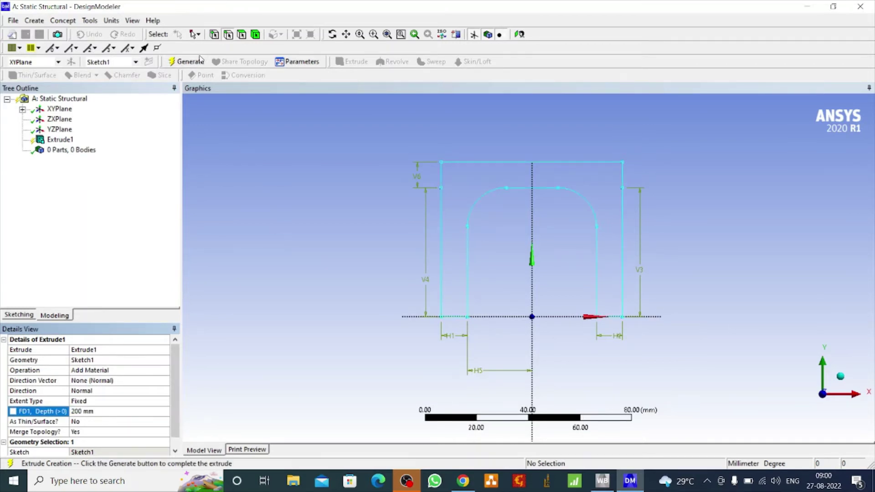
pyautogui.click(186, 61)
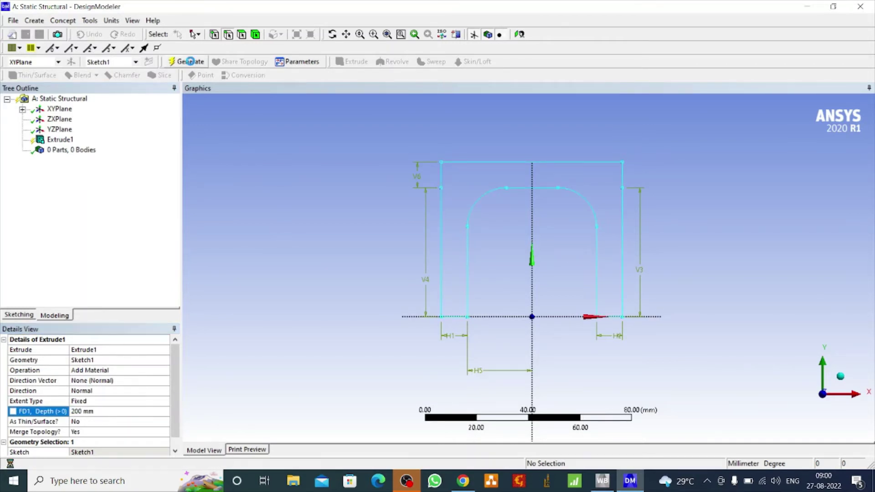
# Rename the extruded solid body as 3D Tunnel.
pyautogui.click(332, 34)
pyautogui.moveTo(332, 167); pyautogui.dragTo(437, 238)
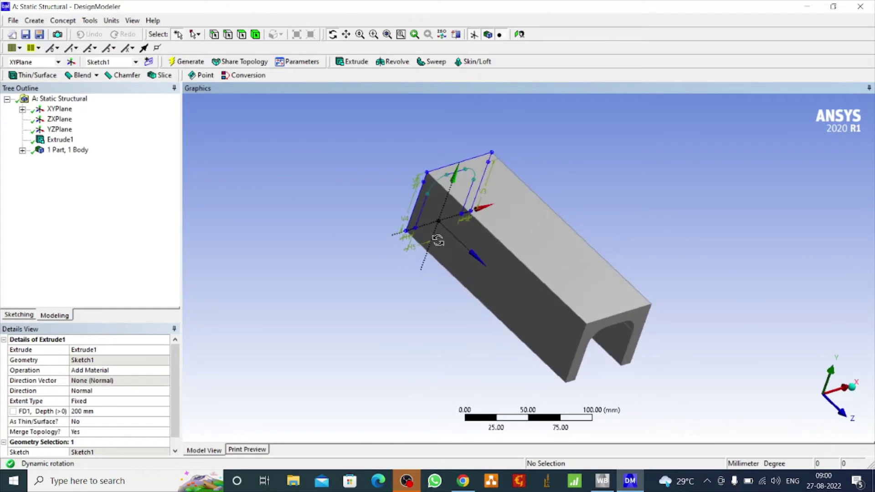
pyautogui.click(22, 151)
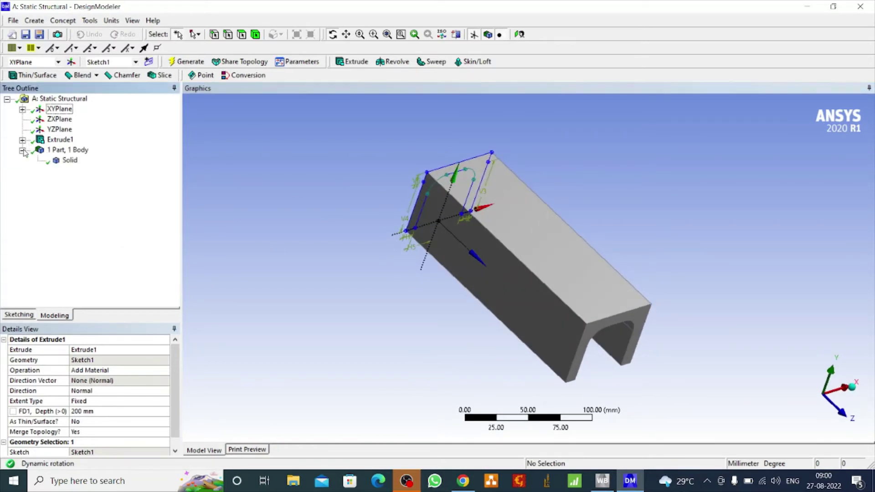
pyautogui.rightClick(71, 161)
pyautogui.click(104, 207)
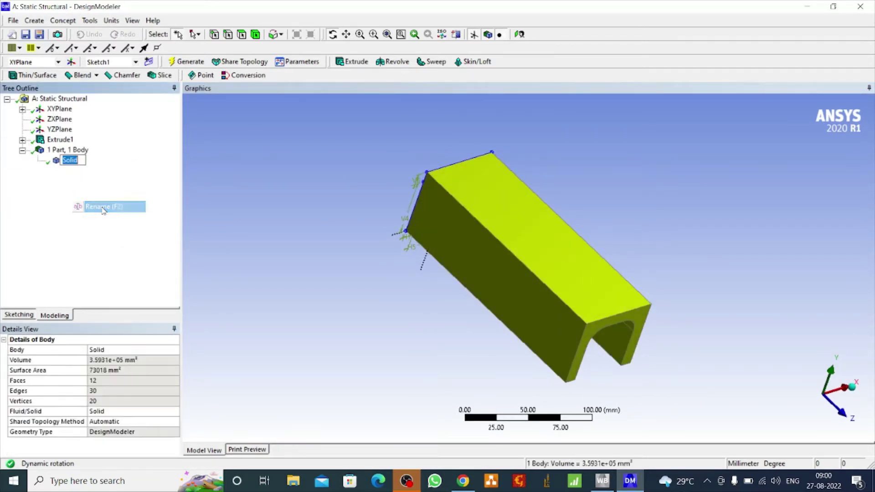
pyautogui.write('3D')
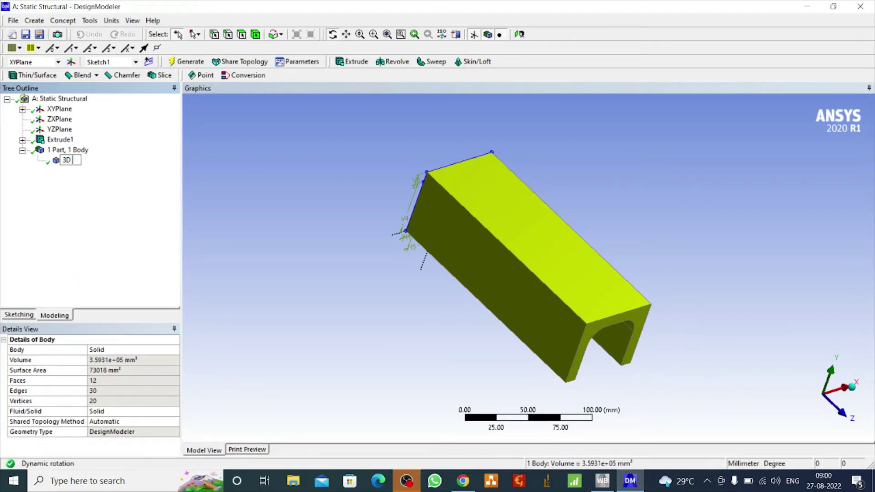
pyautogui.write(' Tunnel')
pyautogui.press('Return')
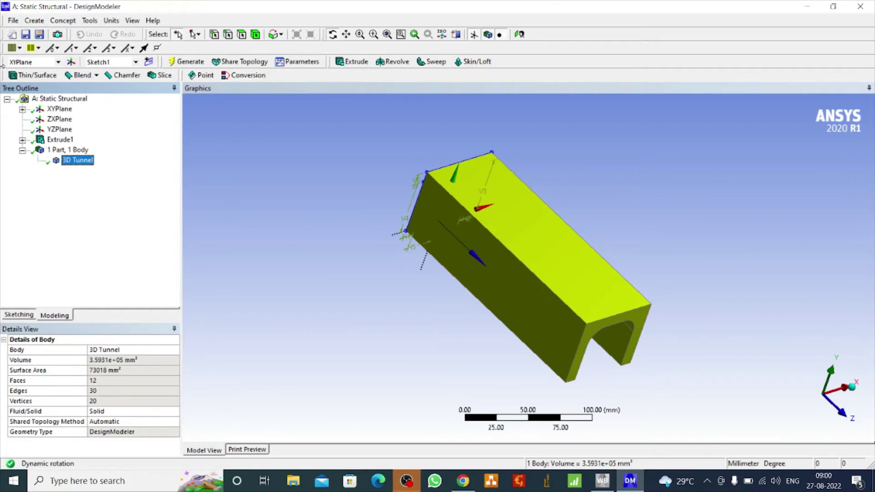
pyautogui.click(342, 186)
pyautogui.moveTo(342, 186); pyautogui.dragTo(290, 172)
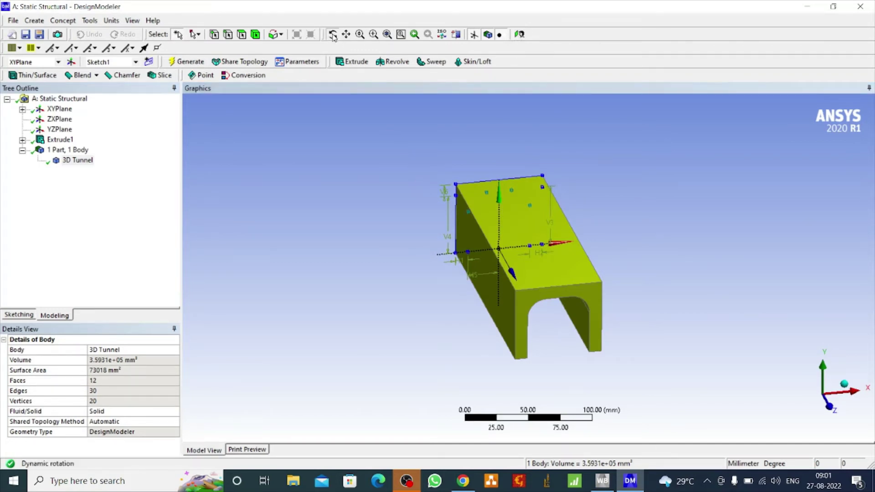
pyautogui.moveTo(419, 185)
pyautogui.mouseDown()
pyautogui.moveTo(484, 198)
pyautogui.moveTo(537, 193)
pyautogui.moveTo(389, 182)
pyautogui.moveTo(430, 186)
pyautogui.mouseUp()
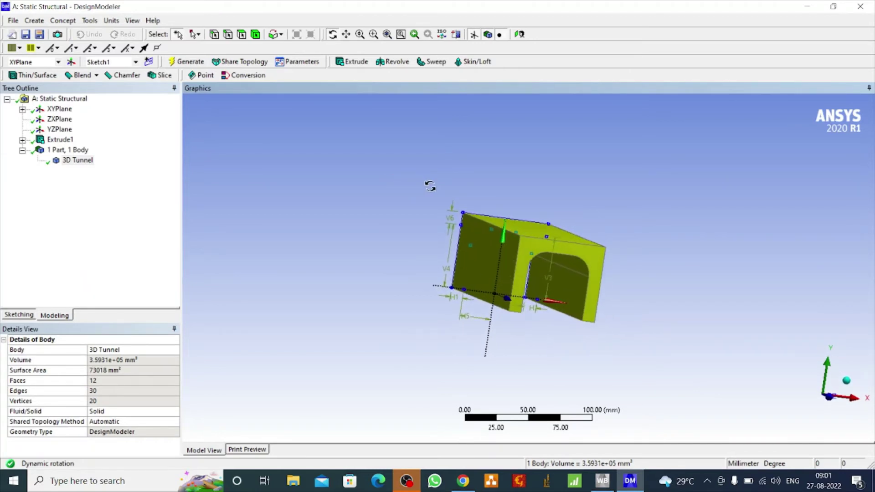
pyautogui.moveTo(508, 245); pyautogui.dragTo(544, 302)
# Switch to Workbench, refresh the project, and open the Model of the Static Structural system for editing.
pyautogui.click(603, 481)
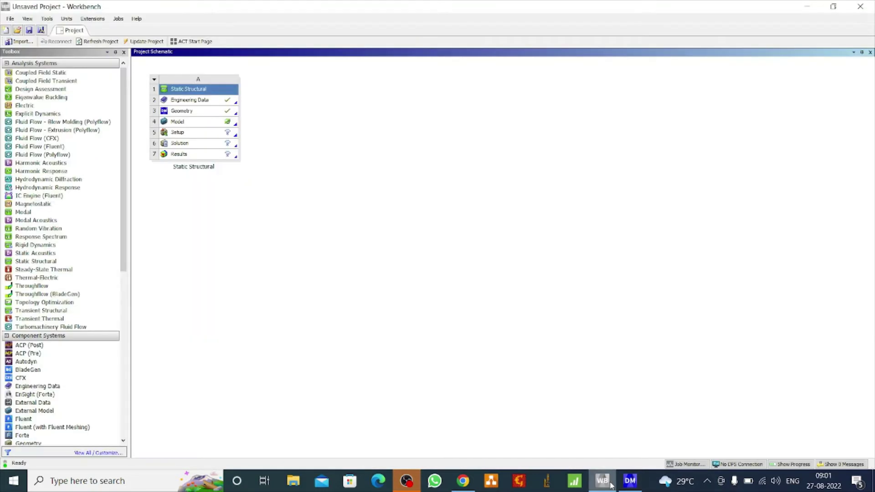
pyautogui.rightClick(322, 131)
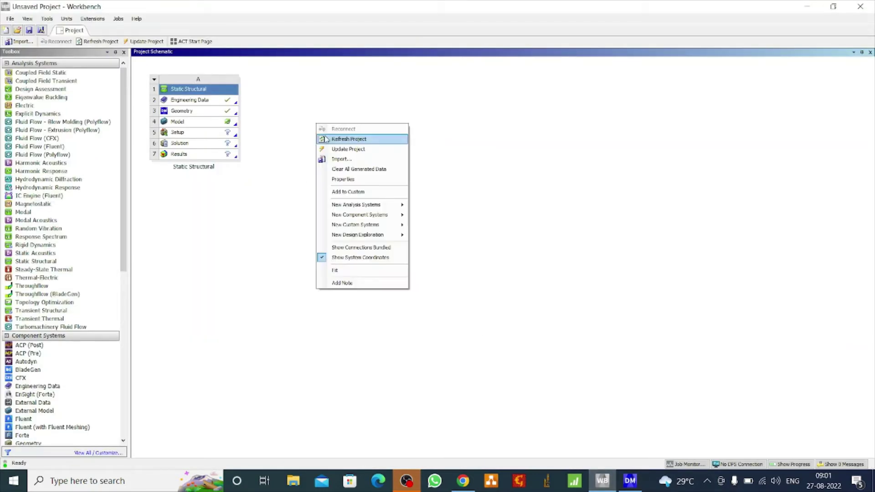
pyautogui.click(346, 139)
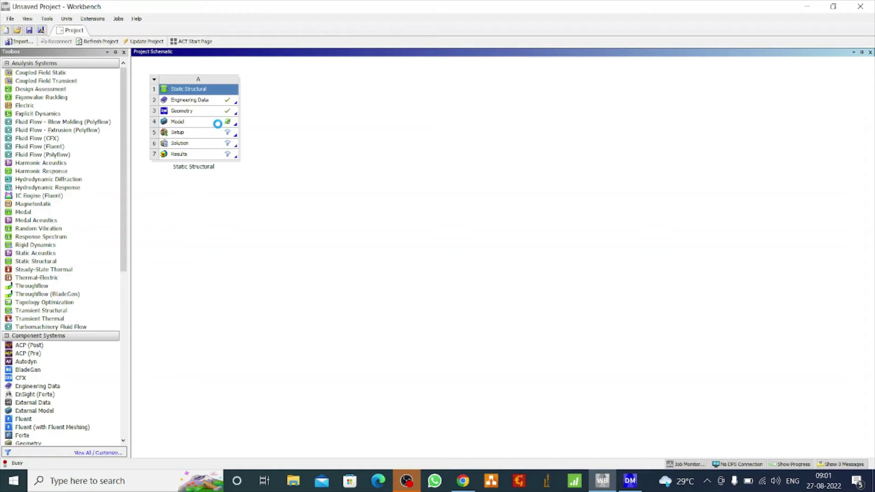
pyautogui.rightClick(218, 124)
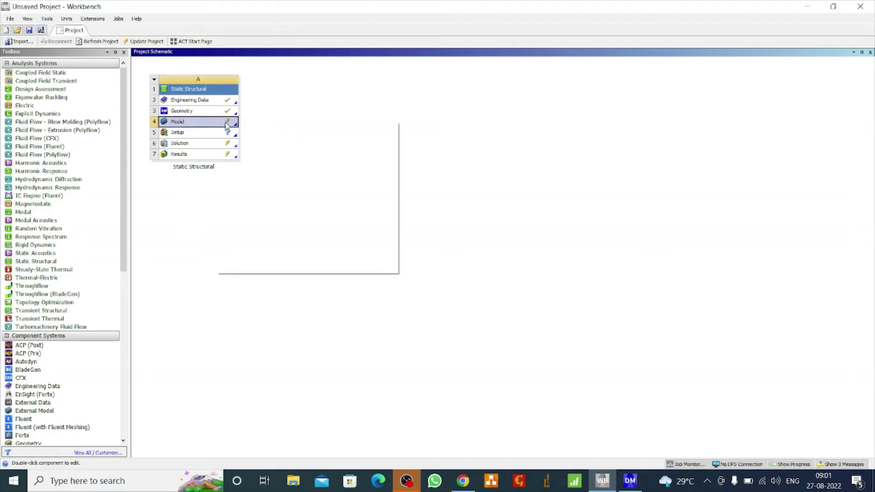
pyautogui.click(256, 126)
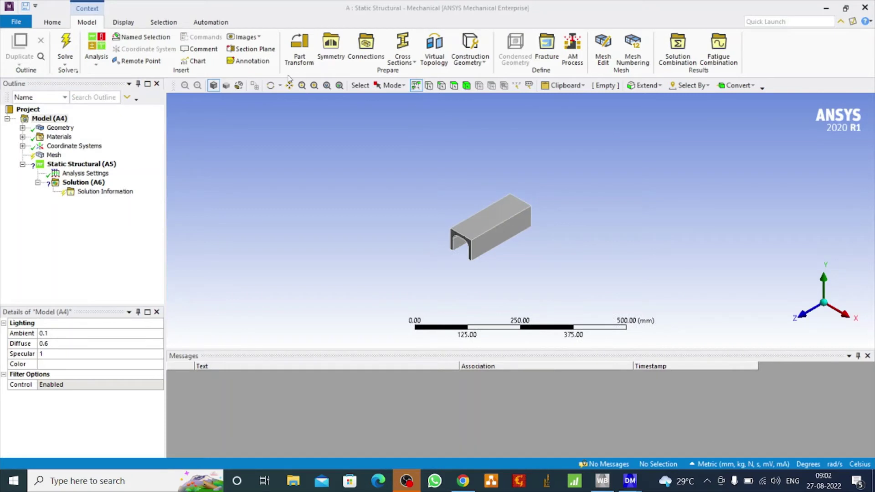
# Assign Concrete as the material of the 3D Tunnel body.
pyautogui.click(270, 85)
pyautogui.moveTo(388, 233); pyautogui.dragTo(453, 232)
pyautogui.click(340, 86)
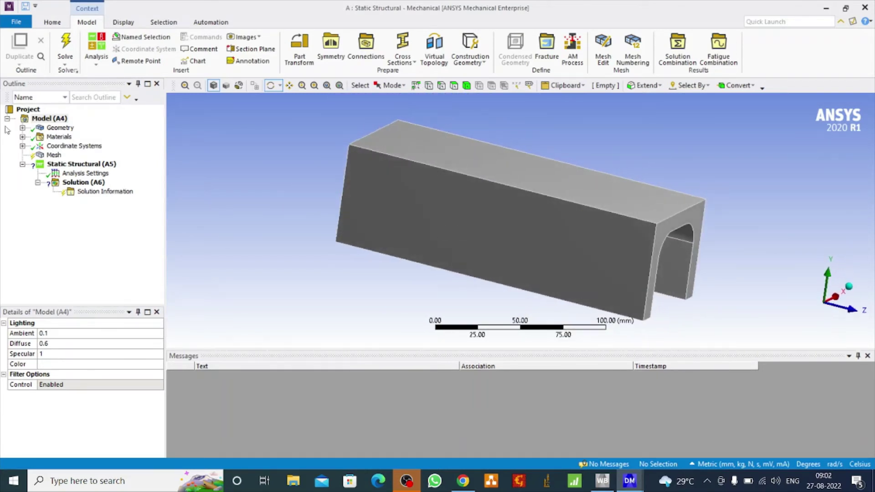
pyautogui.click(22, 128)
pyautogui.click(76, 137)
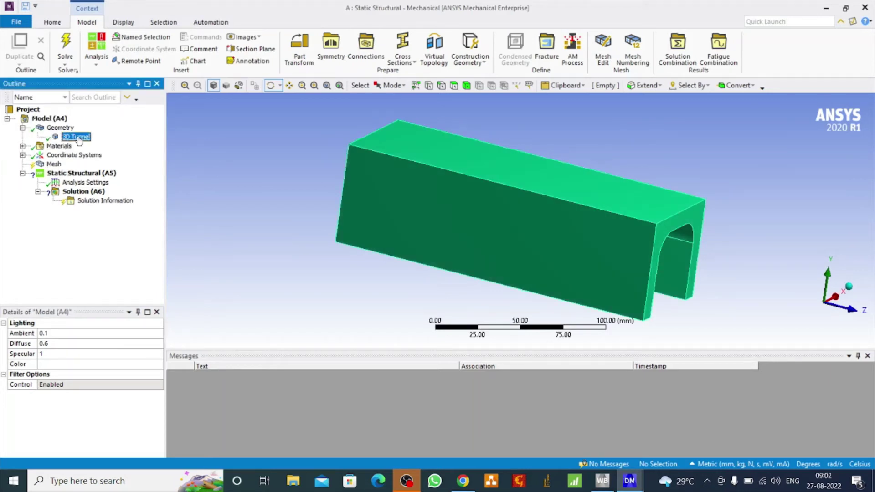
pyautogui.click(146, 407)
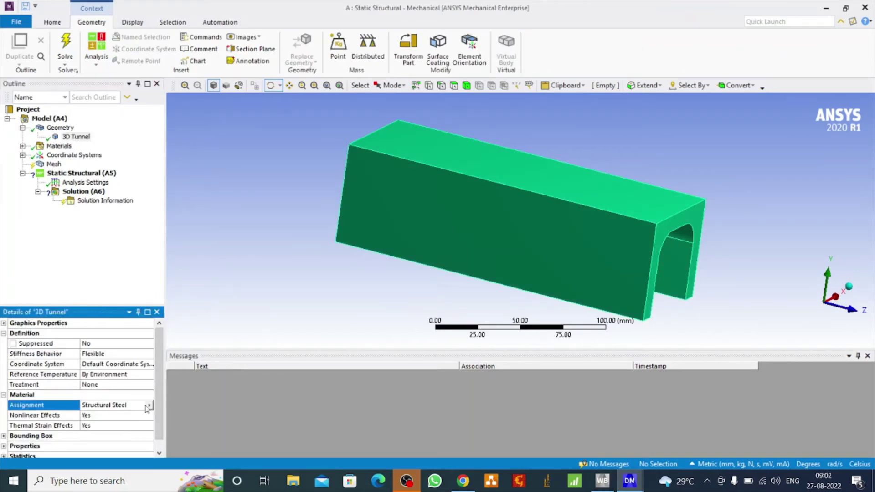
pyautogui.click(149, 406)
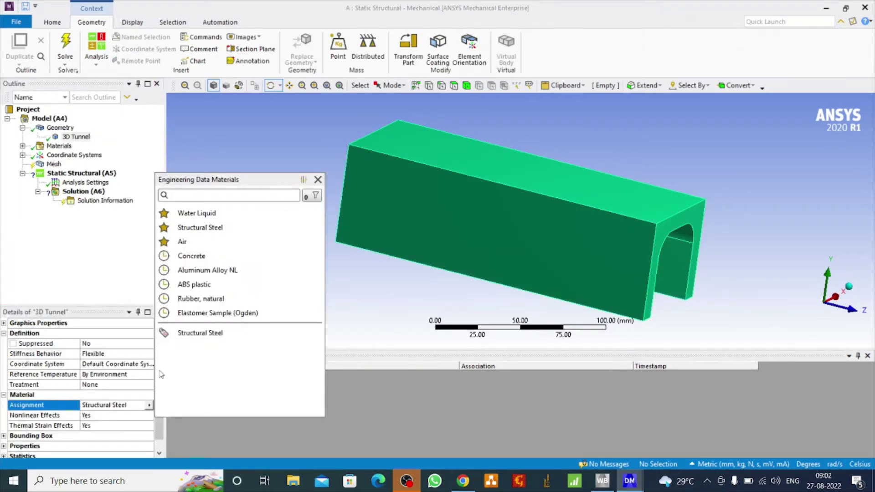
pyautogui.click(192, 256)
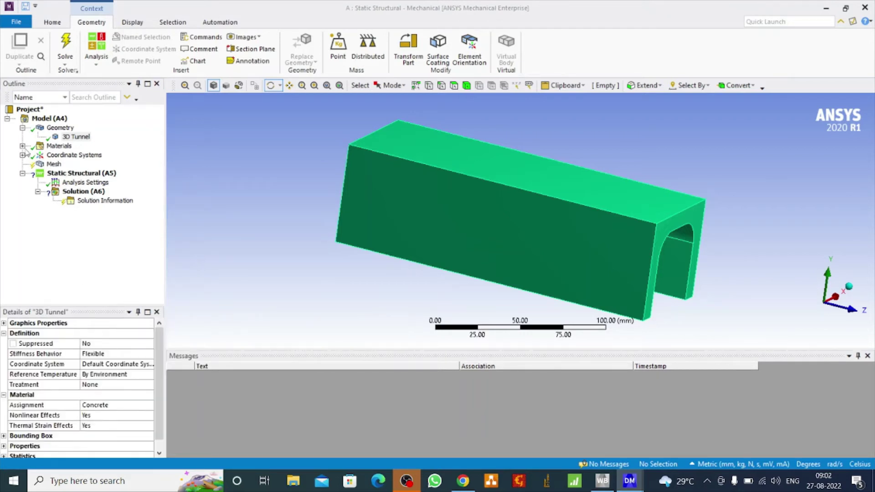
pyautogui.click(23, 147)
pyautogui.click(22, 147)
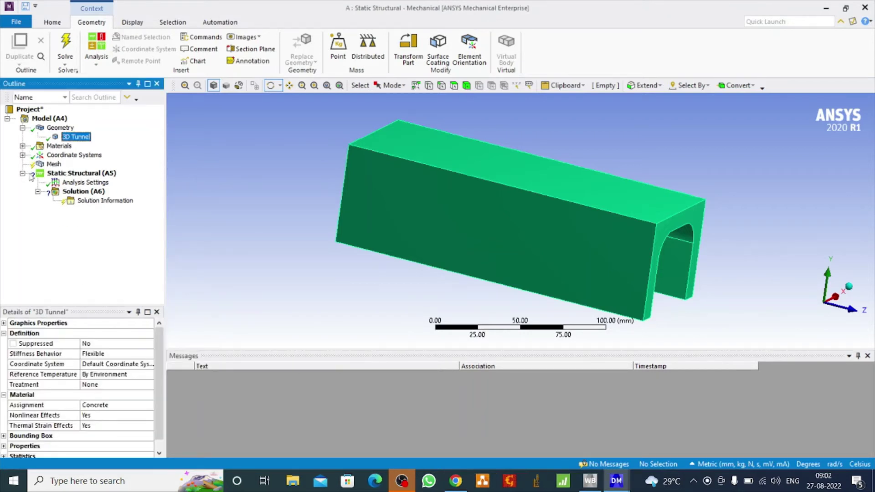
# Generate the mesh with default settings and insert a Sizing control under Mesh.
pyautogui.click(54, 164)
pyautogui.click(154, 48)
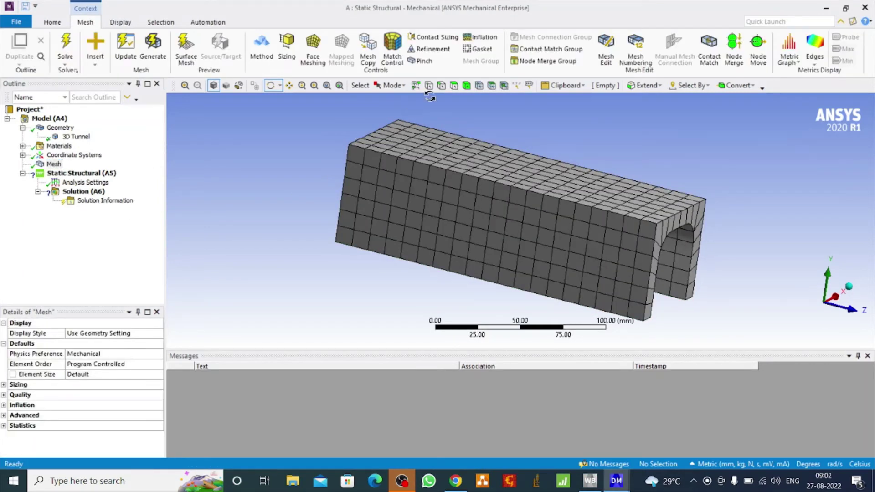
pyautogui.rightClick(54, 166)
pyautogui.moveTo(91, 167)
pyautogui.click(212, 188)
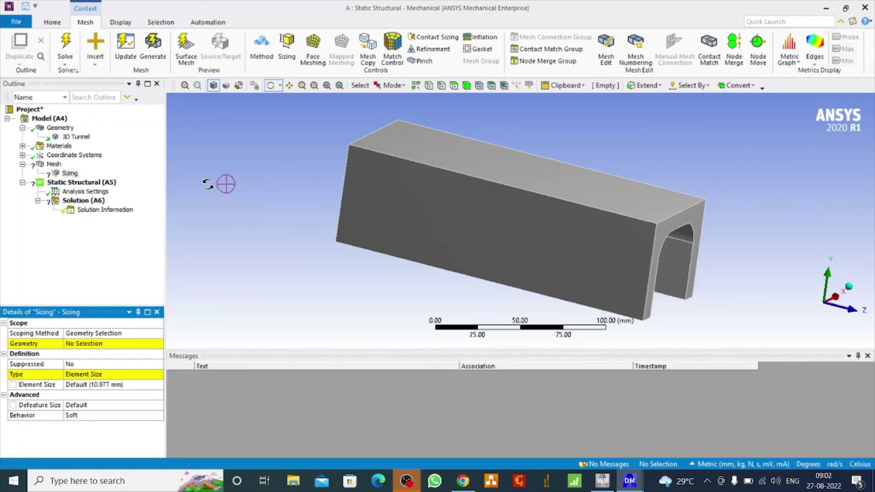
# Scope the mesh sizing to the tunnel body, set its element size to 5 mm, and generate the mesh.
pyautogui.click(467, 85)
pyautogui.click(473, 181)
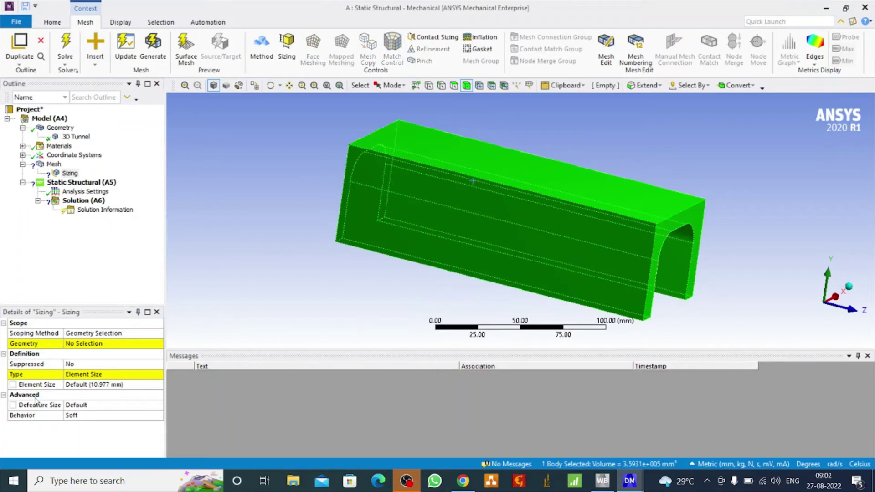
pyautogui.click(82, 345)
pyautogui.click(82, 344)
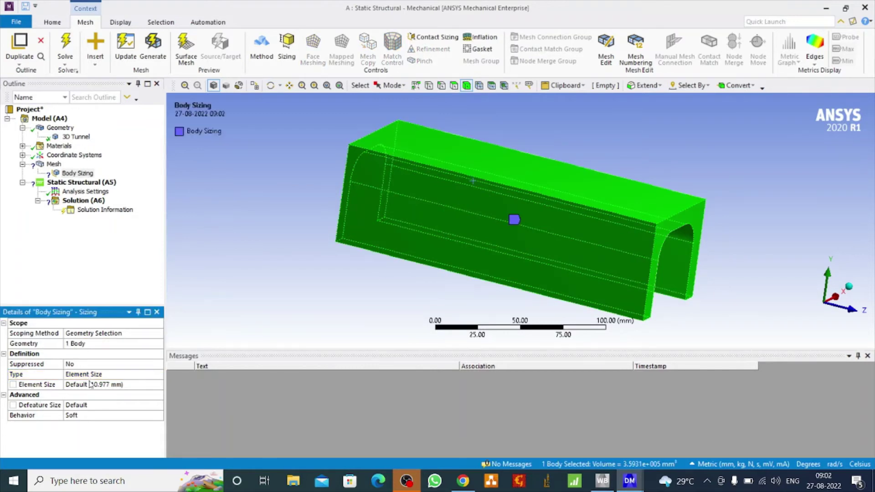
pyautogui.click(89, 385)
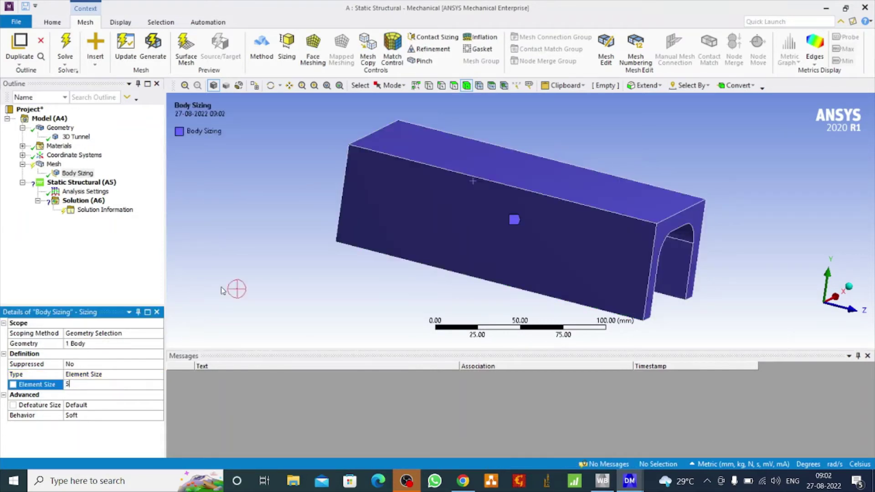
pyautogui.press('Return')
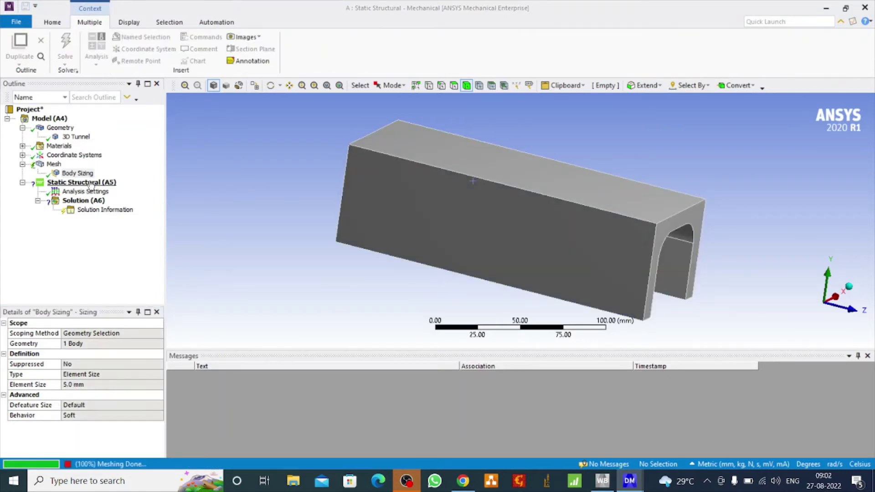
# Add a Fixed Support to the Static Structural analysis on the bottom faces of the tunnel's two walls.
pyautogui.click(91, 183)
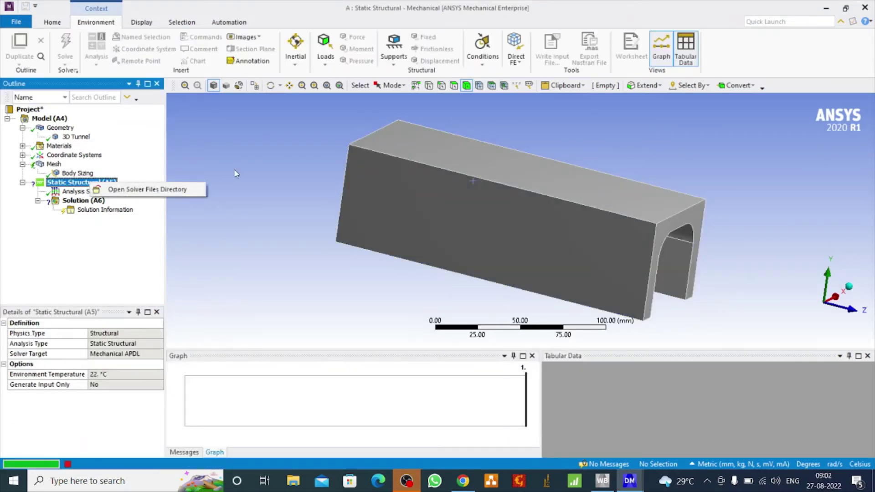
pyautogui.rightClick(100, 182)
pyautogui.moveTo(208, 187)
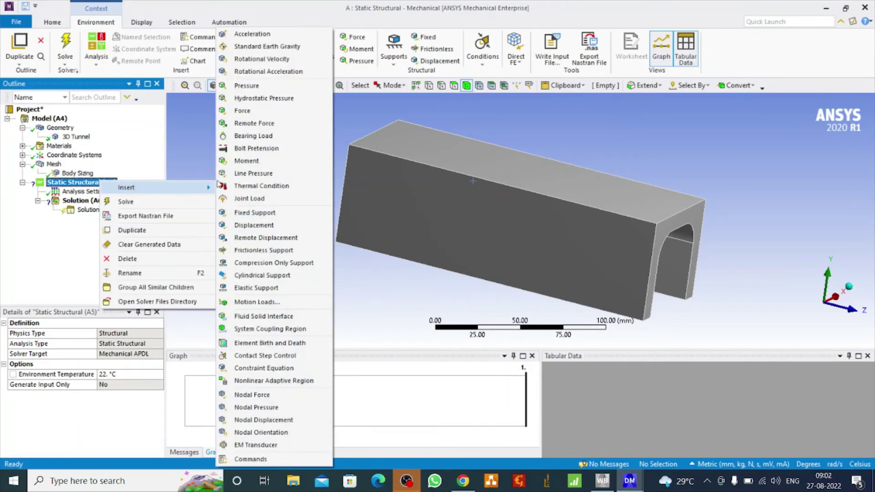
pyautogui.click(253, 213)
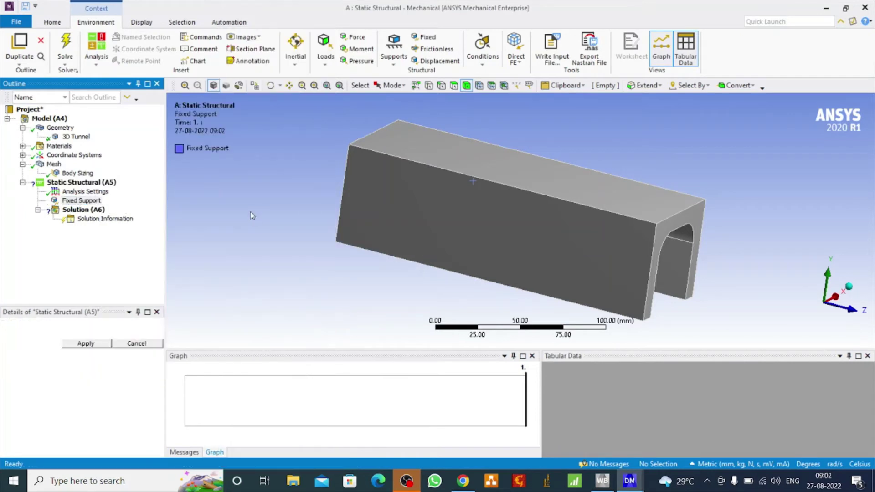
pyautogui.click(271, 87)
pyautogui.moveTo(336, 207); pyautogui.dragTo(210, 194)
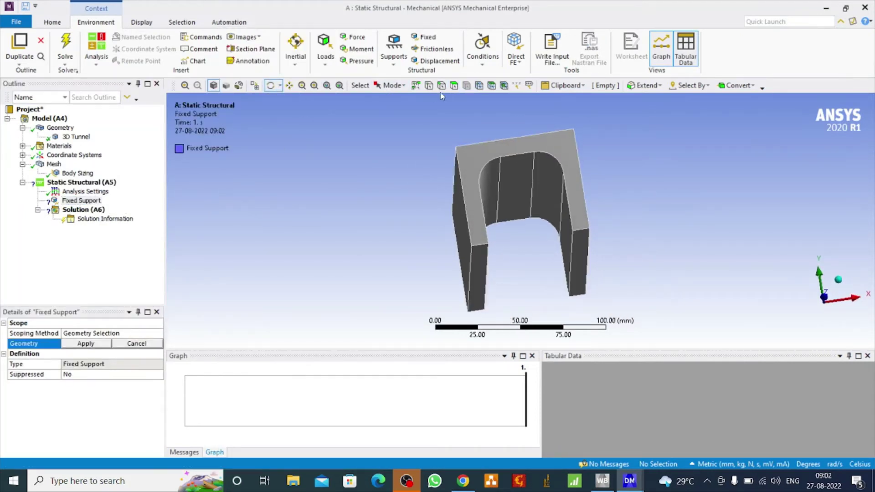
pyautogui.click(454, 86)
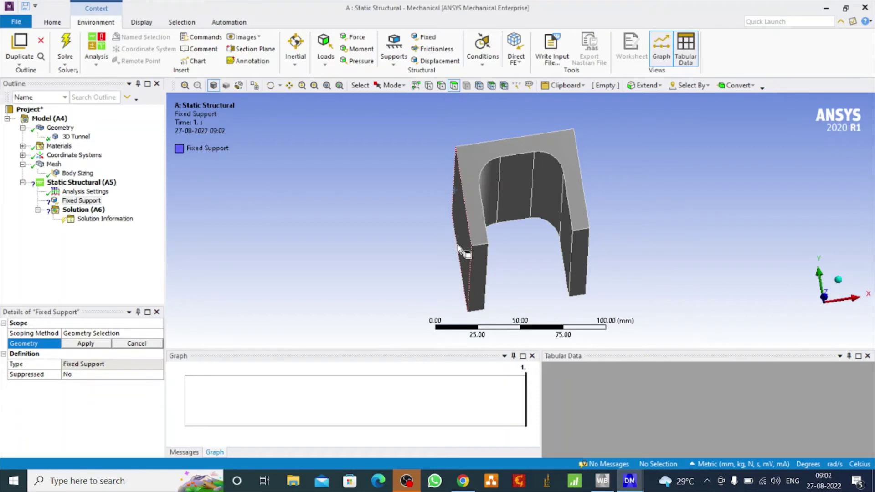
pyautogui.click(481, 267)
pyautogui.keyDown('ctrl'); pyautogui.click(580, 258); pyautogui.keyUp('ctrl')
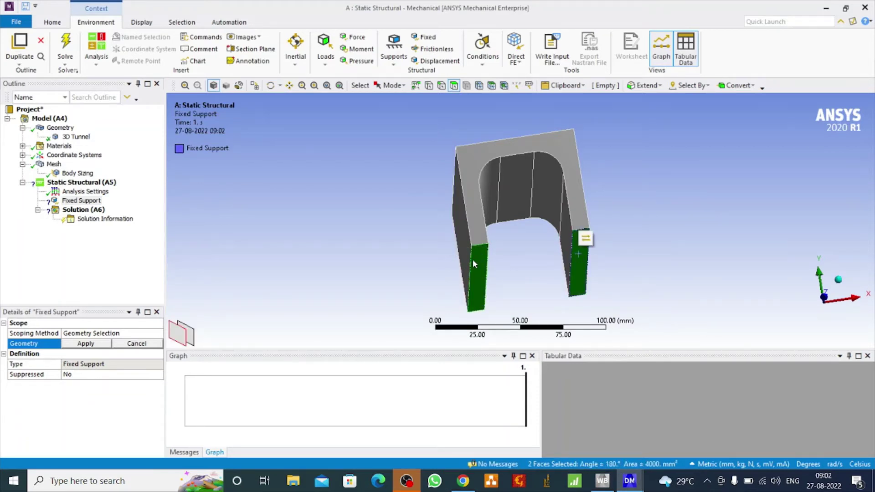
pyautogui.click(85, 343)
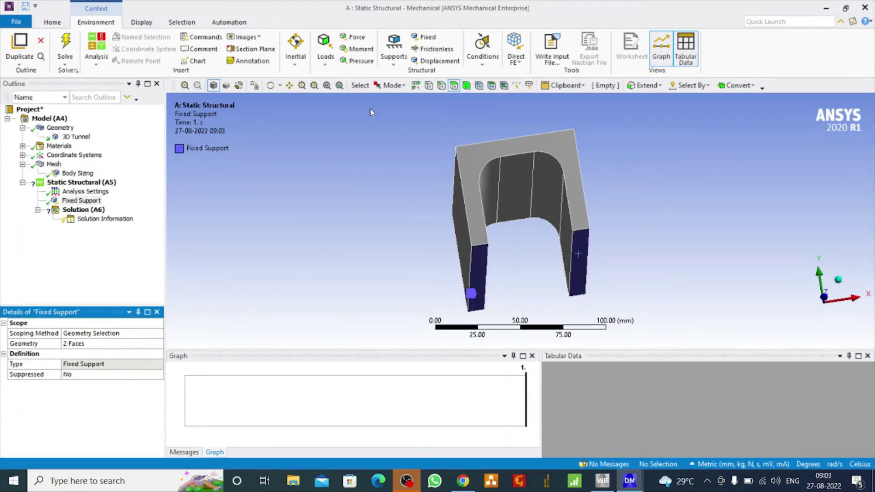
# Insert a Pressure load in the Static Structural analysis and select the tunnel's top face and one outer side face.
pyautogui.click(270, 85)
pyautogui.moveTo(337, 170); pyautogui.dragTo(383, 189)
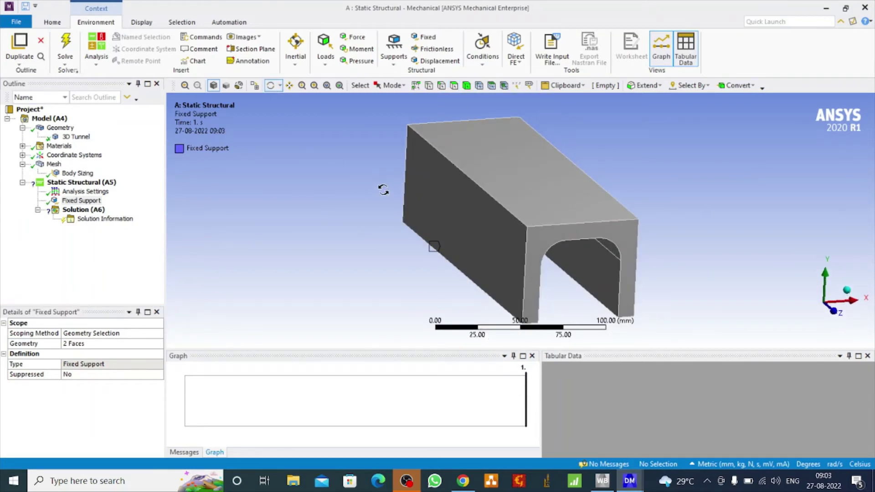
pyautogui.rightClick(89, 184)
pyautogui.moveTo(127, 188)
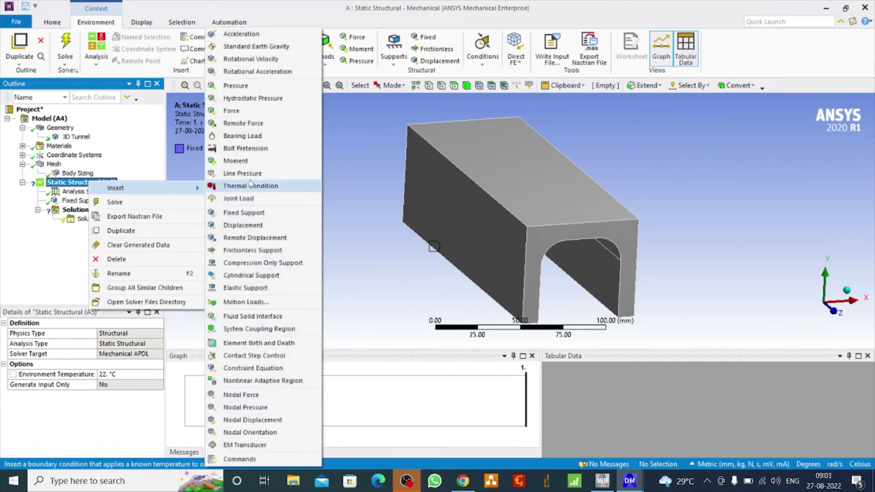
pyautogui.click(253, 91)
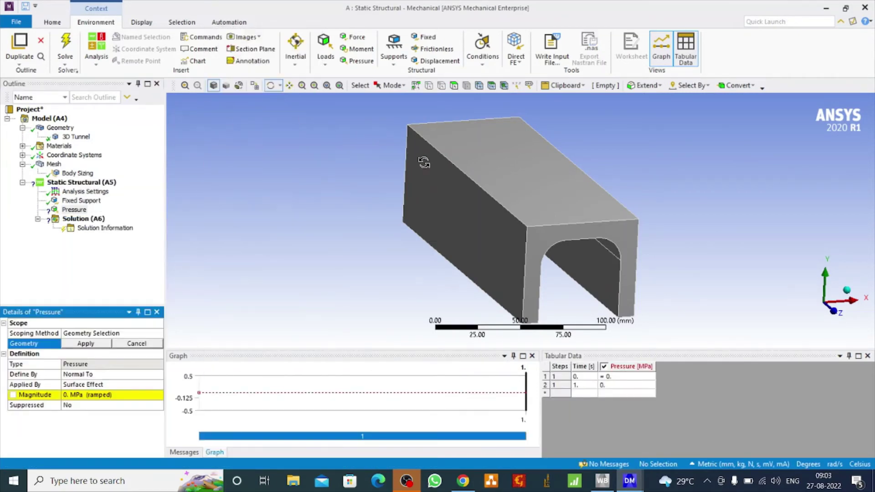
pyautogui.click(454, 86)
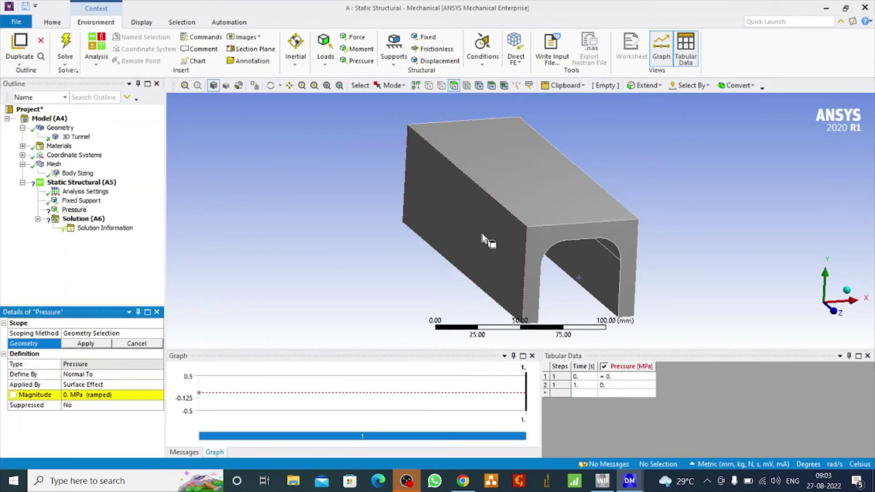
pyautogui.click(480, 237)
pyautogui.keyDown('ctrl'); pyautogui.click(533, 201); pyautogui.keyUp('ctrl')
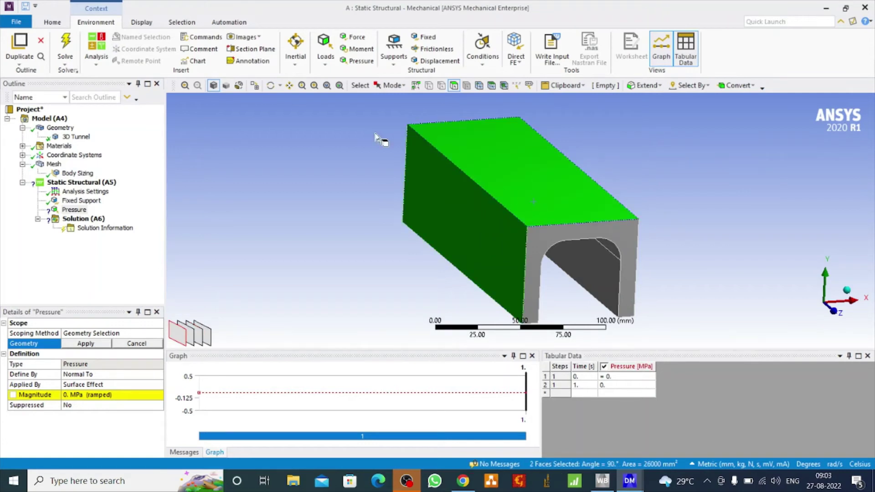
# Add the opposite outer side face to the selection, apply it to the Pressure load, and set the magnitude to 5 MPa.
pyautogui.click(271, 86)
pyautogui.moveTo(465, 194); pyautogui.dragTo(436, 182)
pyautogui.click(454, 86)
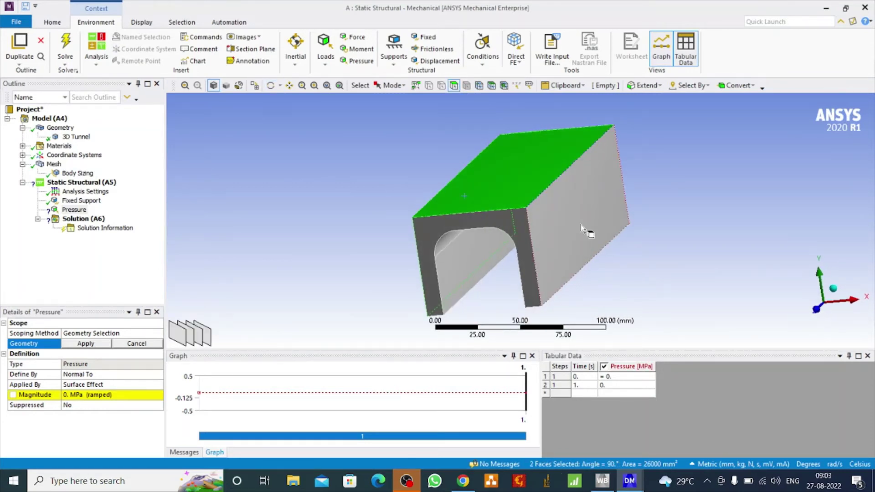
pyautogui.keyDown('ctrl'); pyautogui.click(585, 221); pyautogui.keyUp('ctrl')
pyautogui.click(86, 344)
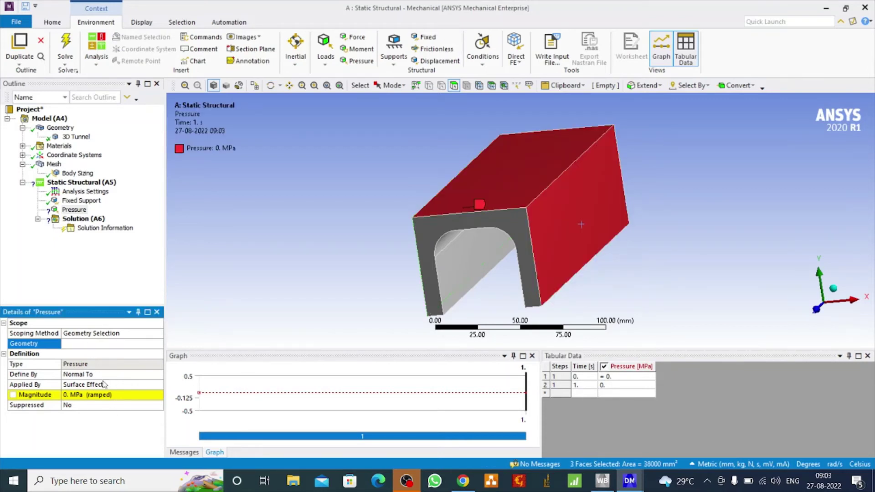
pyautogui.click(99, 395)
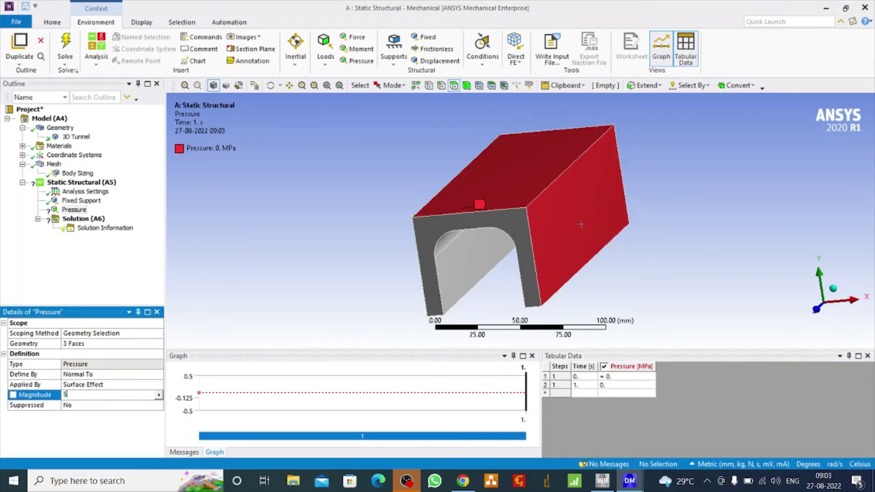
pyautogui.press('Return')
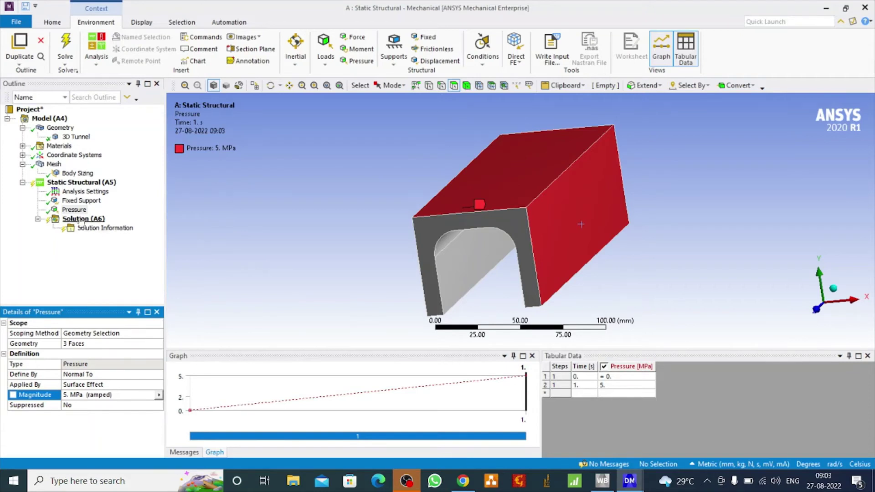
# Add Total Deformation and Directional Deformation results to the Solution.
pyautogui.click(82, 219)
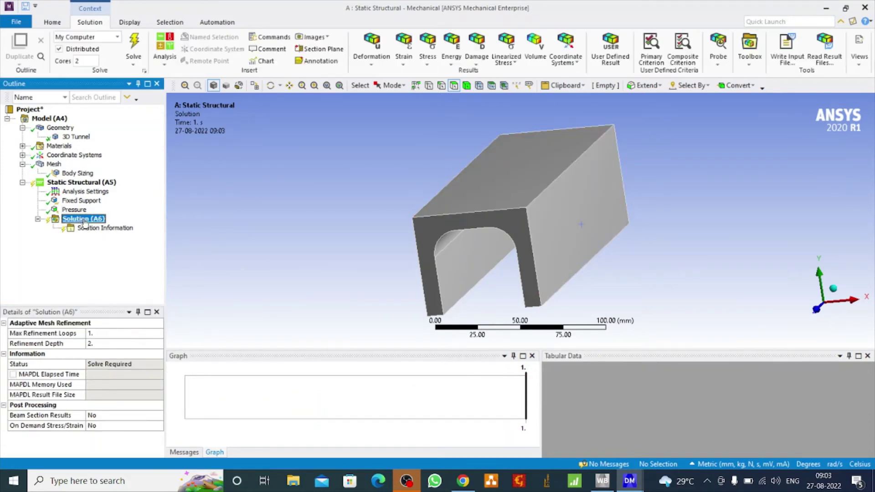
pyautogui.click(372, 52)
pyautogui.click(382, 74)
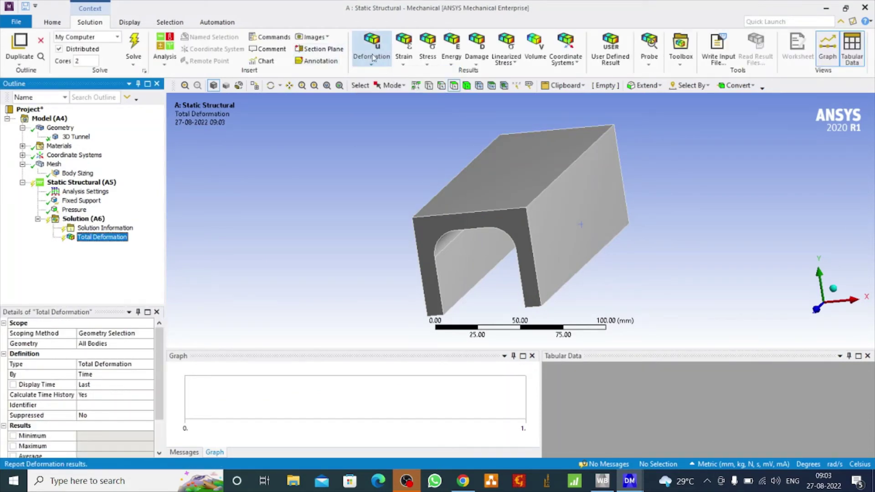
pyautogui.click(377, 63)
pyautogui.click(385, 86)
# Add Equivalent (von-Mises), Maximum Principal and Maximum Shear stress results to the Solution.
pyautogui.click(428, 52)
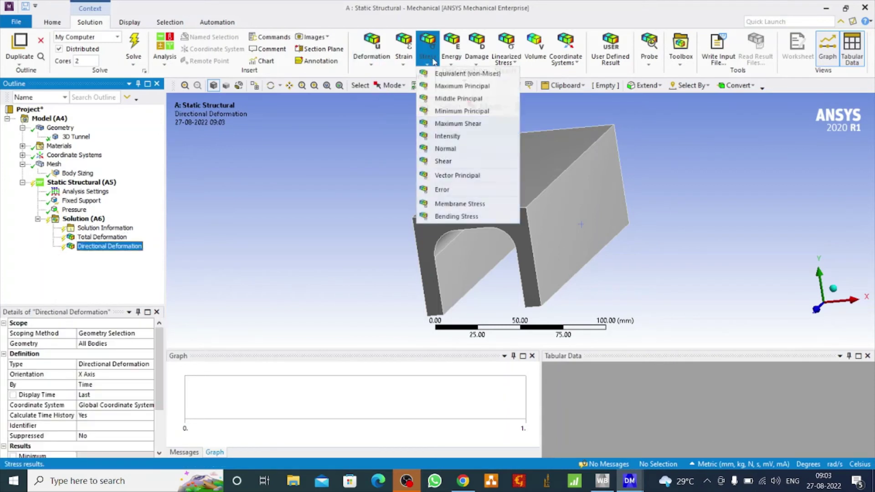
pyautogui.click(444, 72)
pyautogui.click(427, 63)
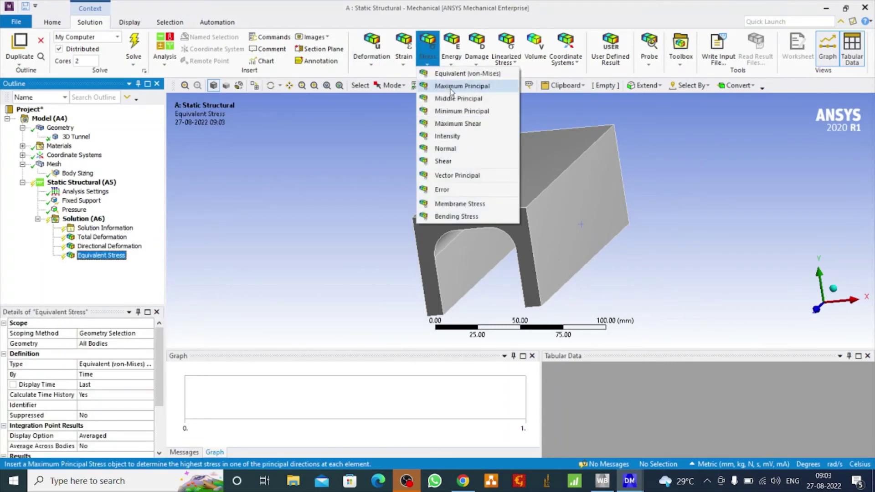
pyautogui.click(447, 86)
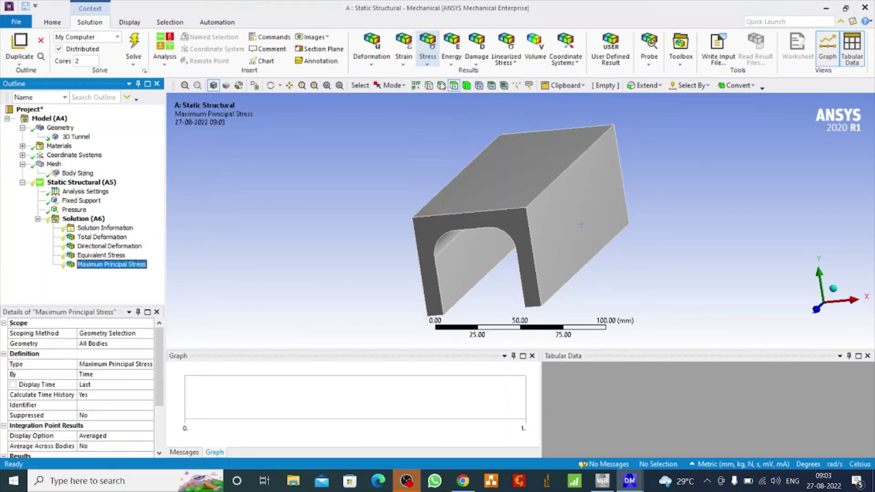
pyautogui.click(428, 54)
pyautogui.click(449, 125)
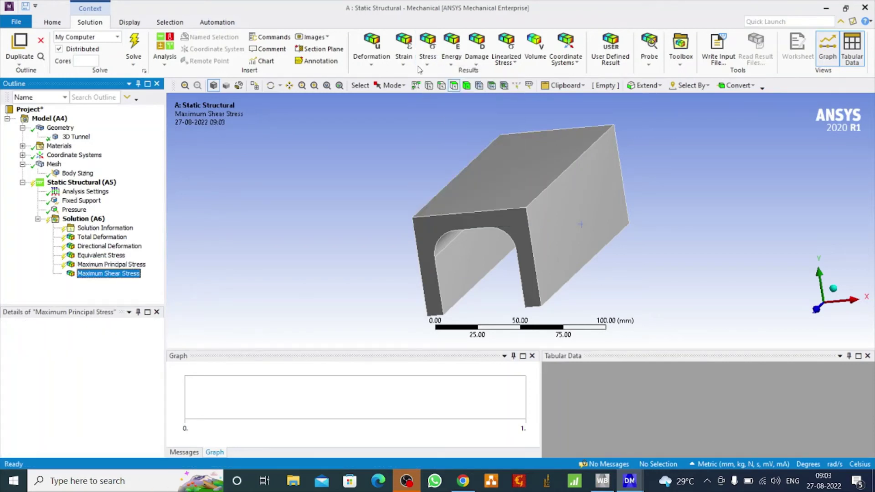
# Add an Equivalent Elastic Strain result and solve the static structural analysis.
pyautogui.click(404, 55)
pyautogui.click(429, 74)
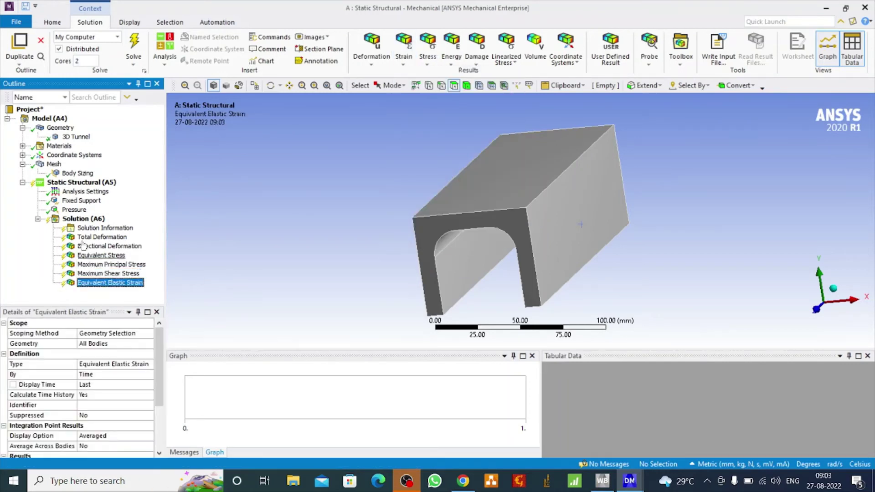
pyautogui.click(90, 220)
pyautogui.click(133, 50)
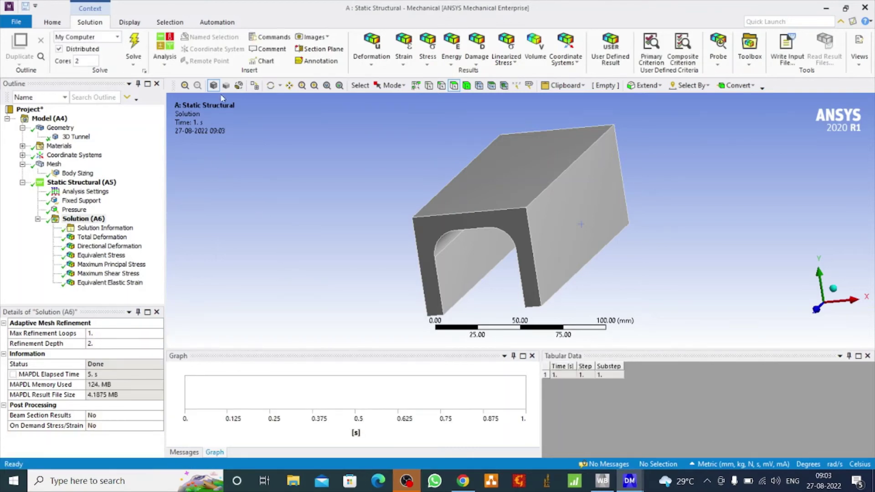
# Display the Total Deformation result and play its animation to examine how the tunnel deforms.
pyautogui.click(271, 89)
pyautogui.moveTo(410, 206); pyautogui.dragTo(356, 197)
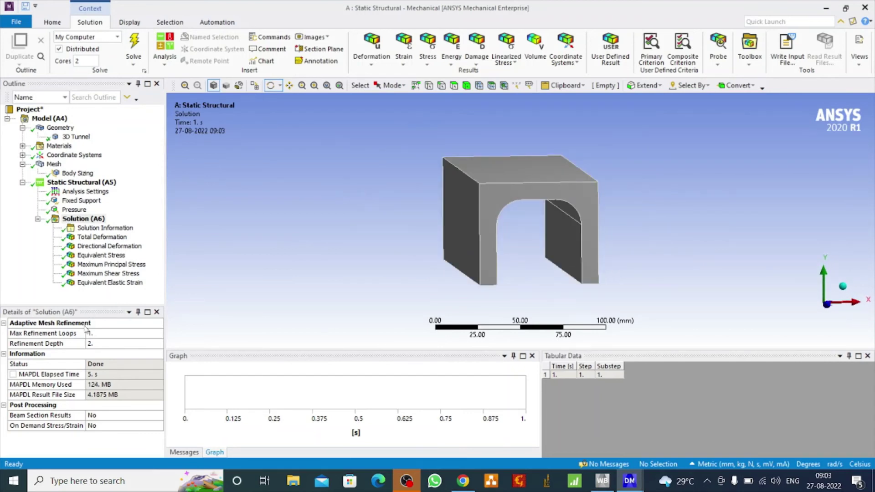
pyautogui.click(94, 238)
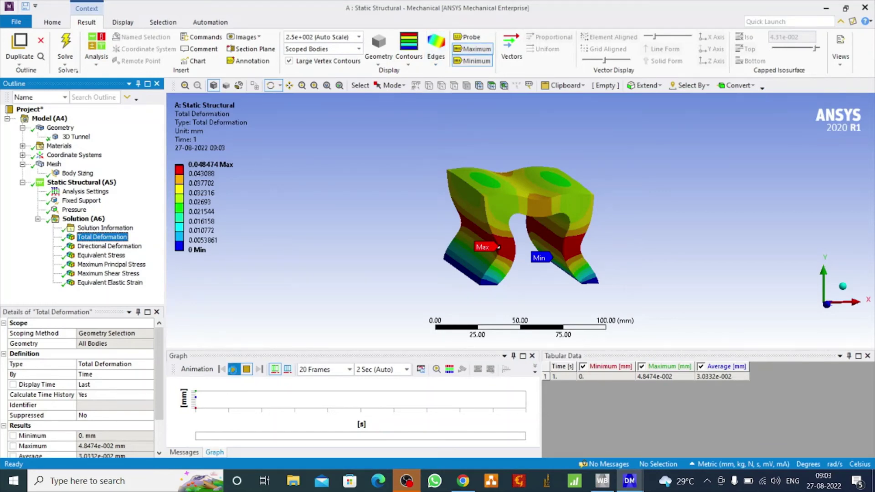
pyautogui.click(234, 369)
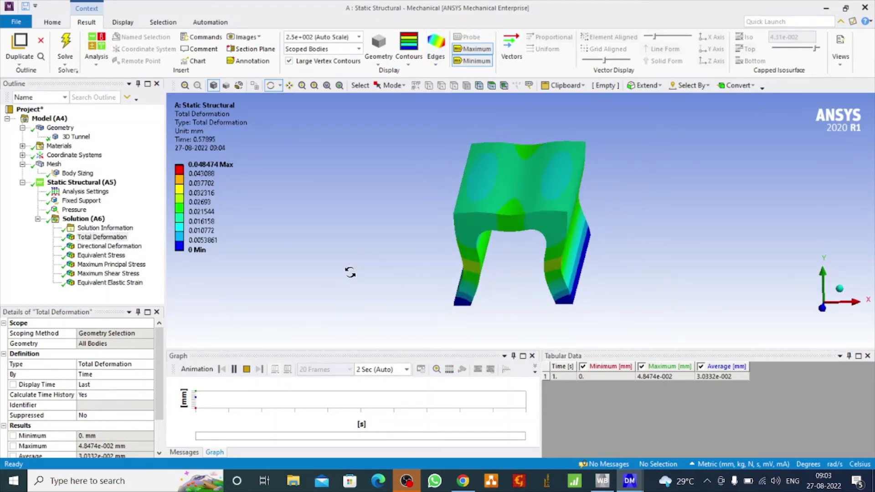
# Display the Directional Deformation and Equivalent Stress results in turn and play the animation of each.
pyautogui.click(101, 247)
pyautogui.click(233, 369)
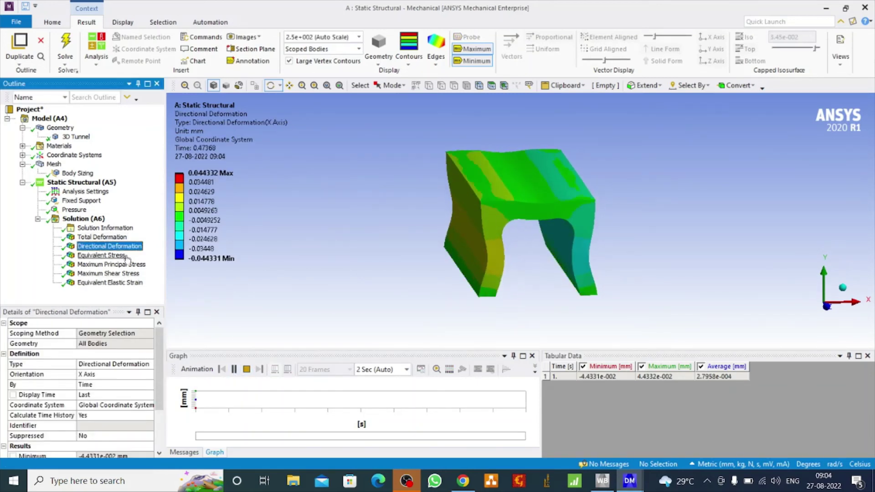
pyautogui.click(101, 256)
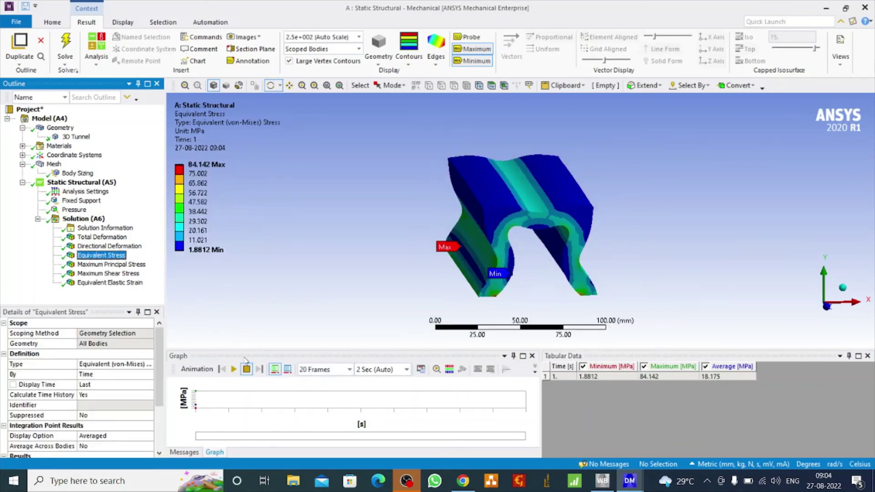
pyautogui.click(234, 369)
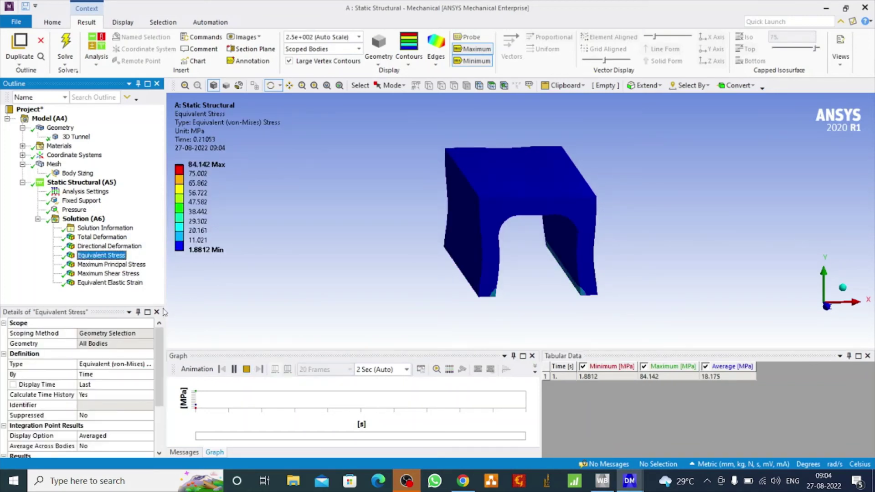
# Display the Maximum Principal Stress and Maximum Shear Stress results in turn and play the animation of each.
pyautogui.click(104, 268)
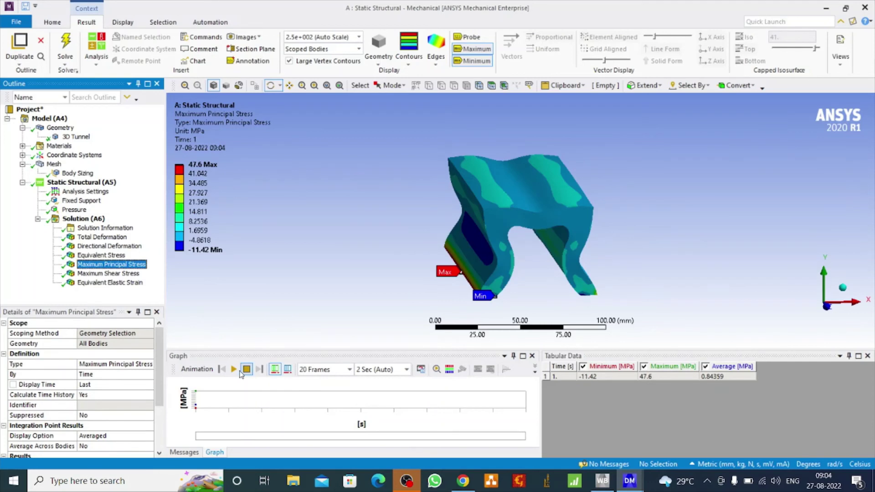
pyautogui.click(233, 370)
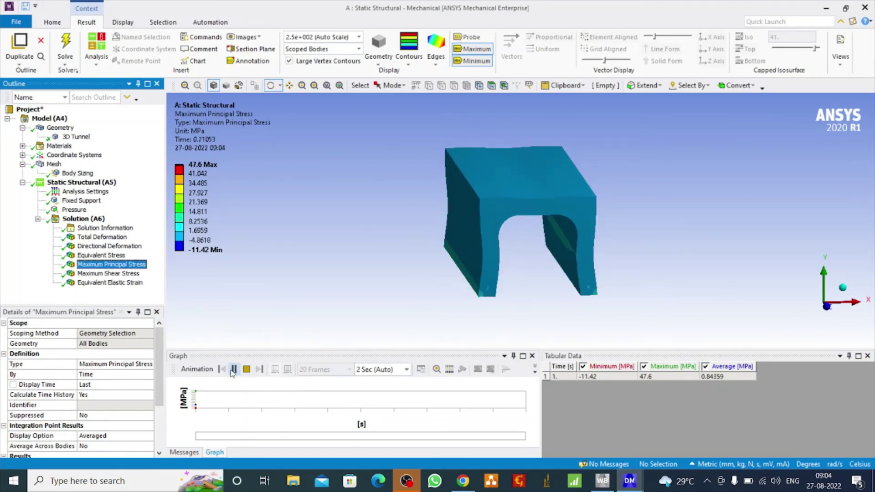
pyautogui.click(108, 273)
pyautogui.click(246, 369)
pyautogui.click(234, 370)
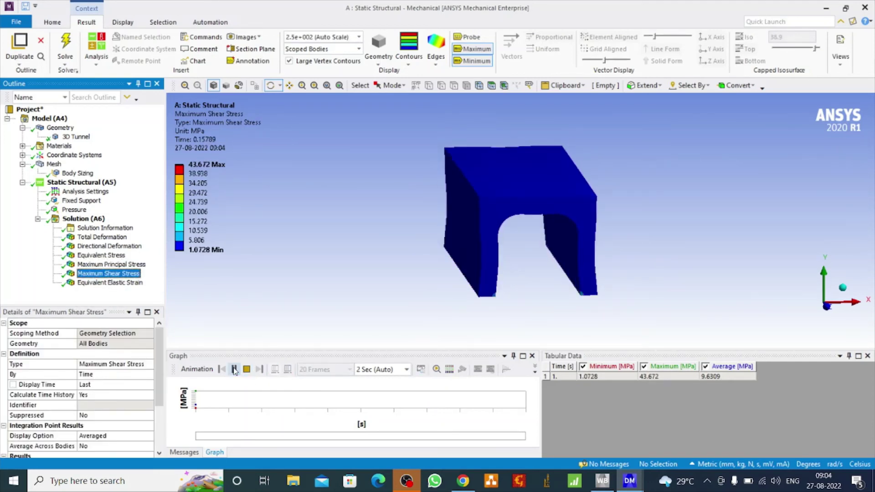
# Revisit the principal and shear stress plots, and play the animation of the Equivalent Elastic Strain result.
pyautogui.click(106, 264)
pyautogui.click(100, 273)
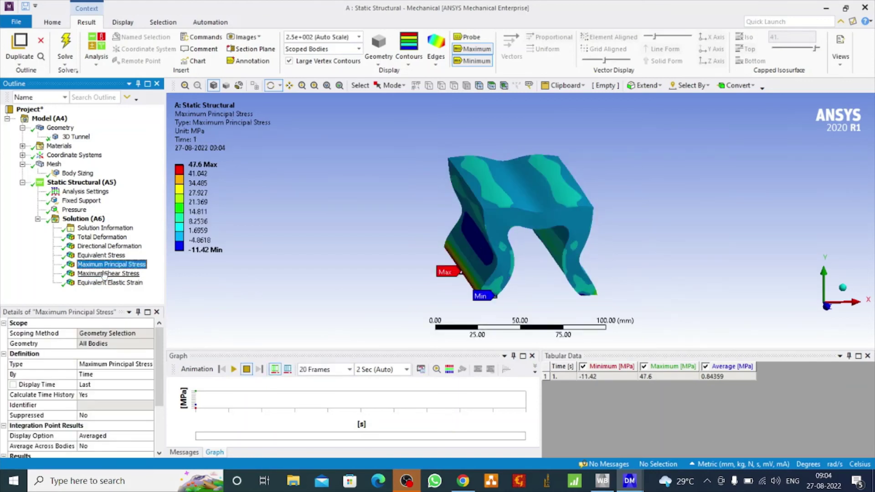
pyautogui.click(110, 282)
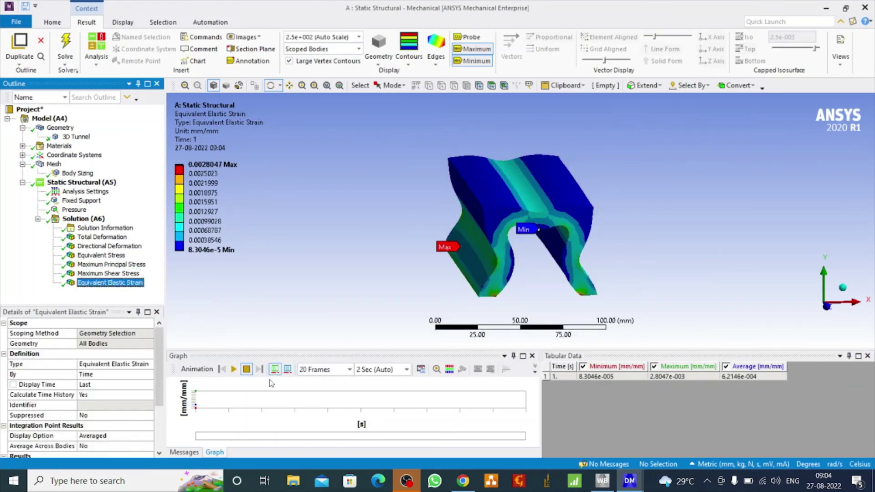
pyautogui.click(233, 369)
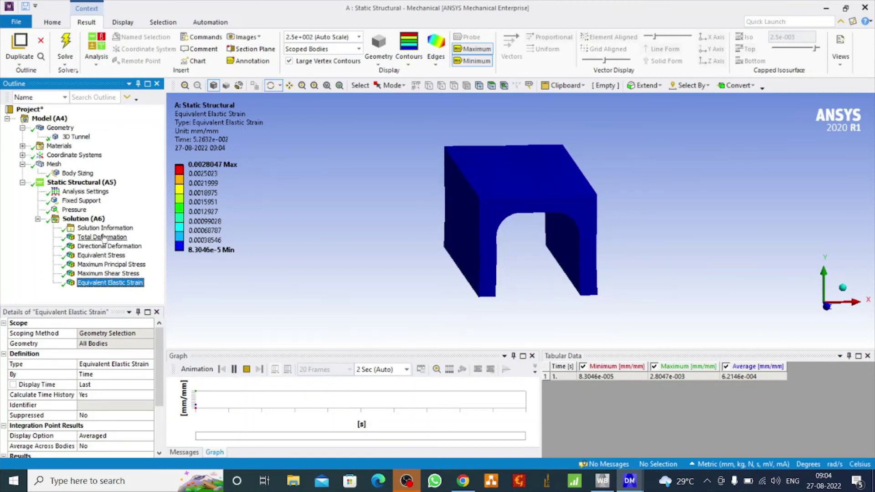
# Add a Stress Tool to the Solution and expand it to show its Safety Factor result.
pyautogui.click(85, 218)
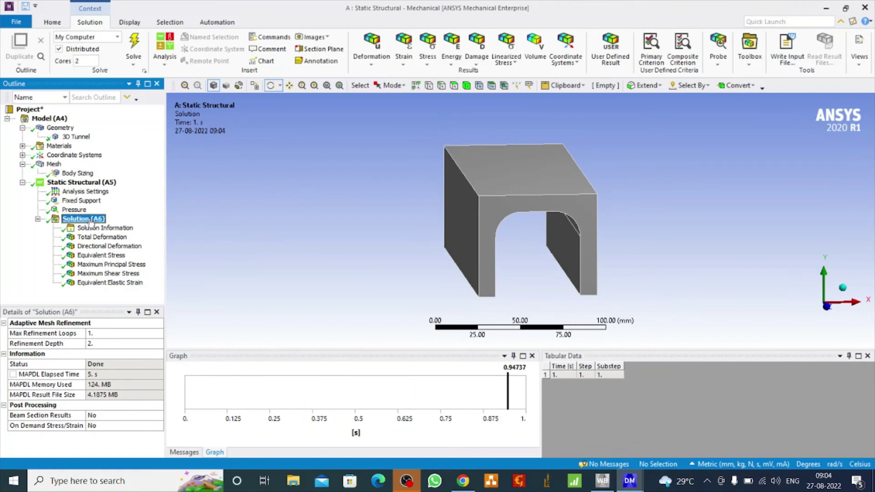
pyautogui.click(750, 51)
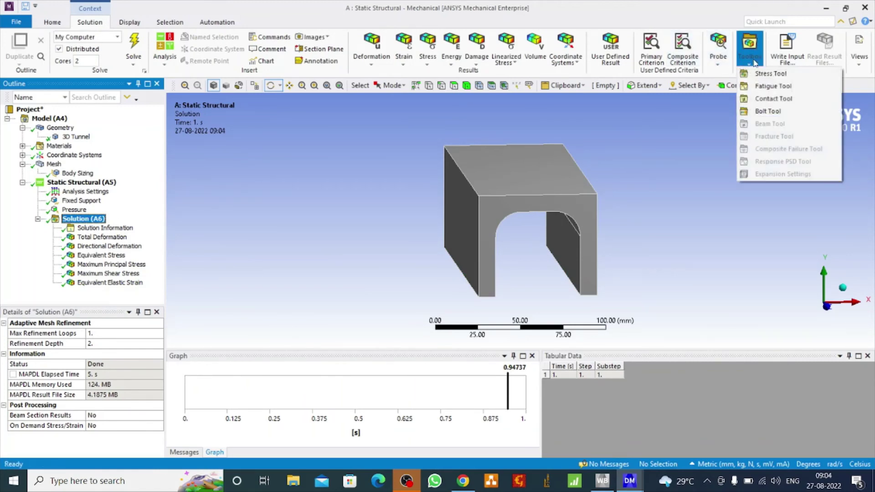
pyautogui.click(770, 74)
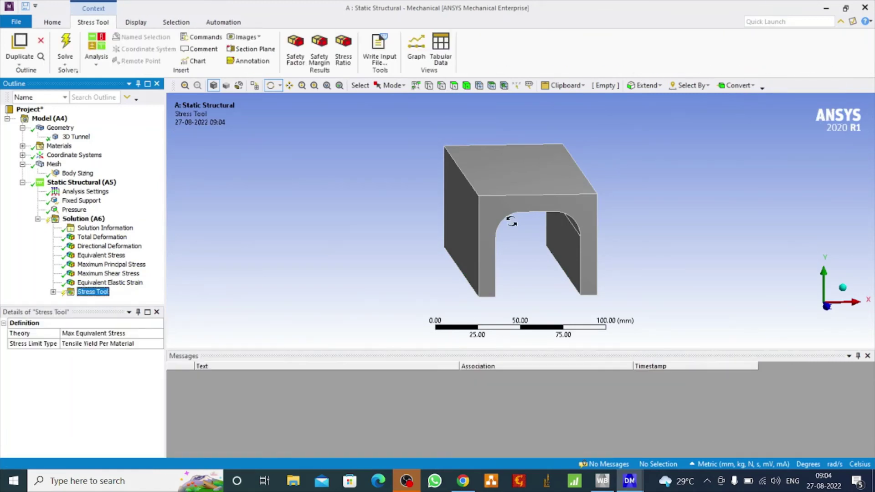
pyautogui.click(53, 292)
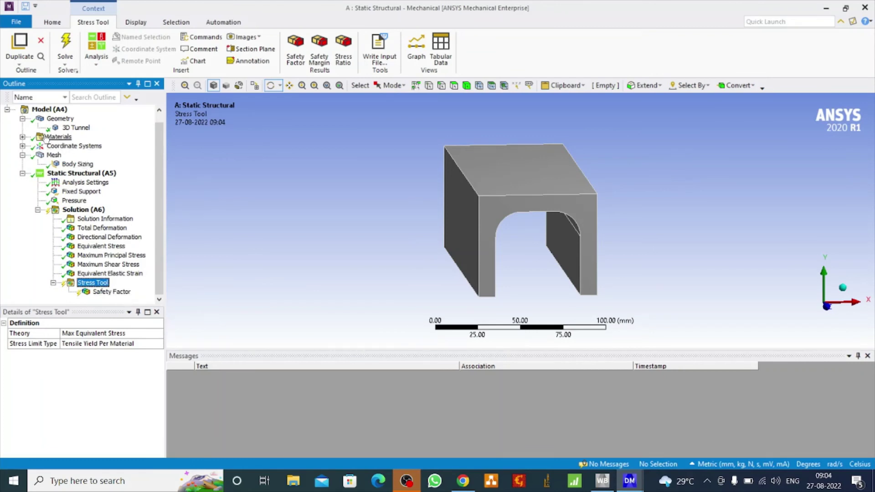
# Assign Structural Steel as the material of the 3D Tunnel body and solve the analysis again.
pyautogui.click(78, 128)
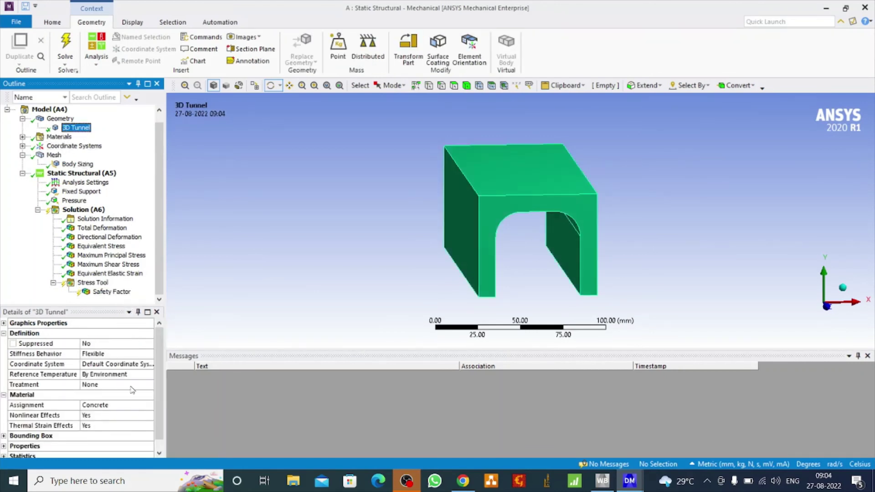
pyautogui.click(136, 404)
pyautogui.click(149, 405)
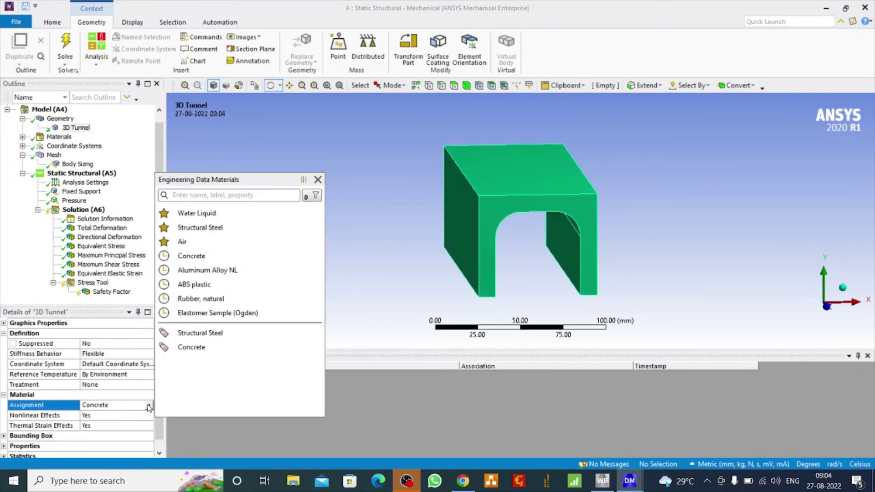
pyautogui.click(200, 335)
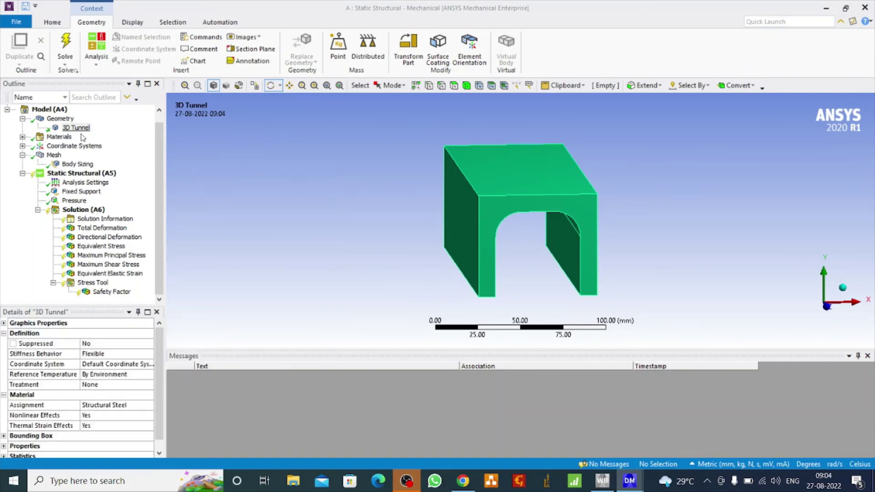
pyautogui.click(91, 210)
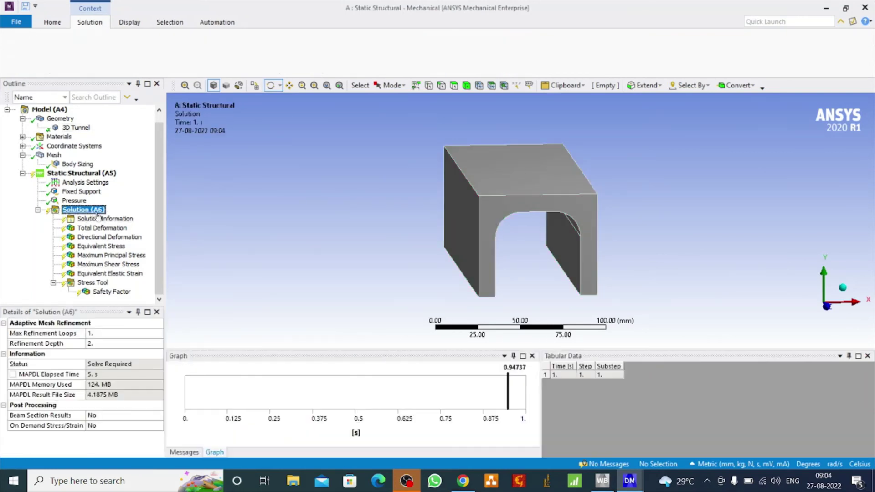
pyautogui.press('F5')
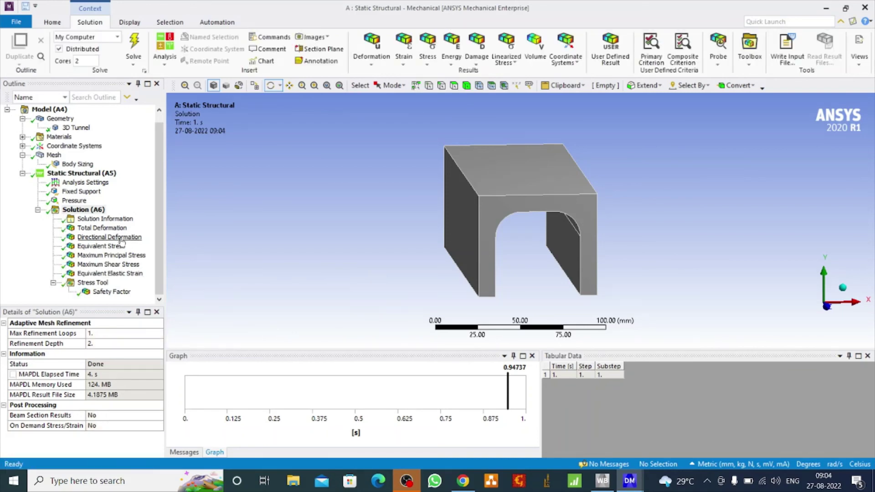
# Examine the recalculated deformation, stress and elastic strain contours of the steel tunnel one after another.
pyautogui.click(102, 228)
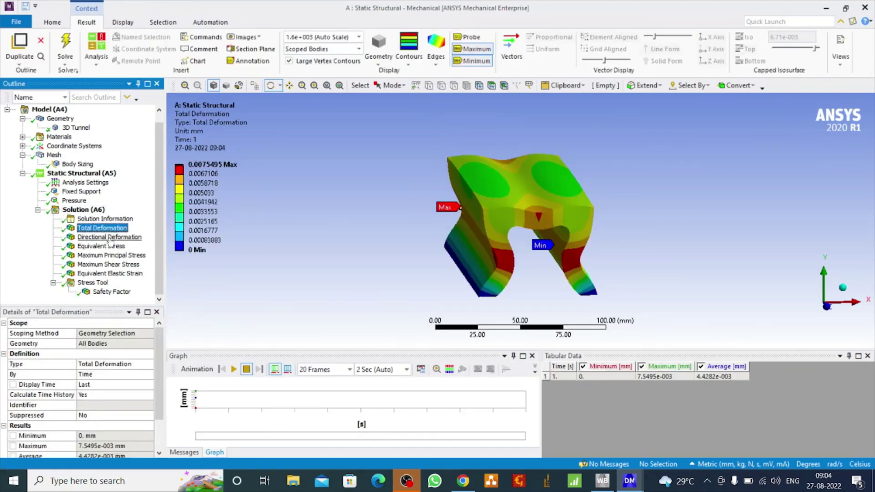
pyautogui.click(108, 238)
pyautogui.click(107, 246)
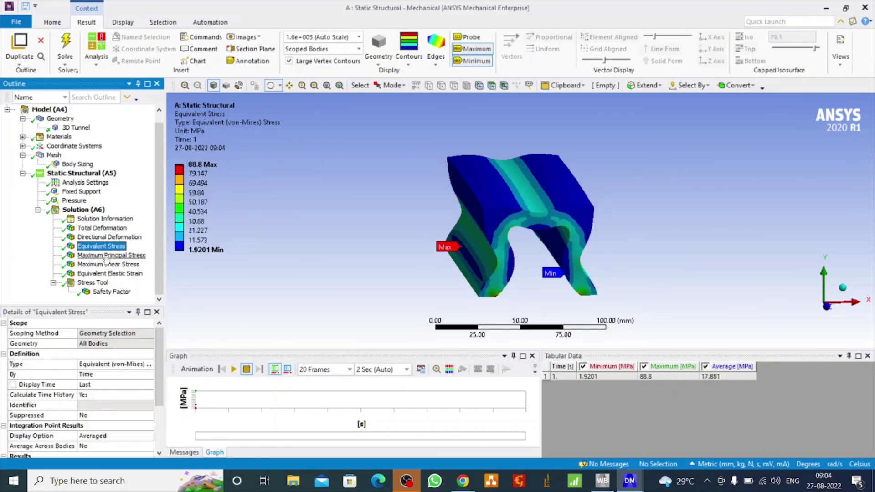
pyautogui.click(106, 256)
pyautogui.click(105, 265)
pyautogui.click(109, 274)
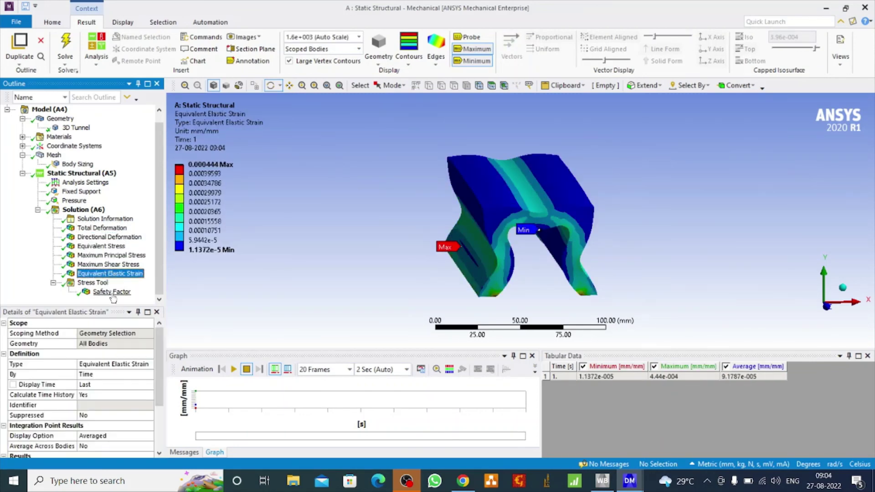
# Display the Safety Factor result of the Stress Tool and play its animation to examine the tunnel.
pyautogui.click(112, 292)
pyautogui.scroll(-2, 256, 216)
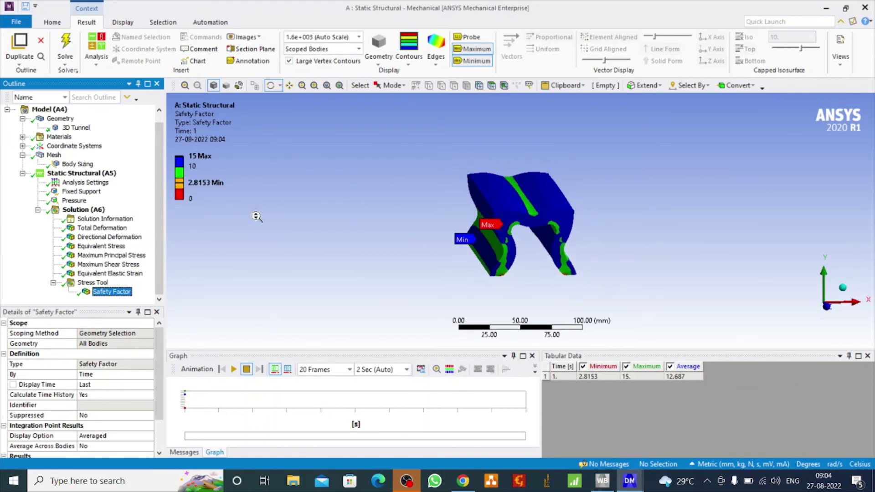
pyautogui.scroll(2, 256, 216)
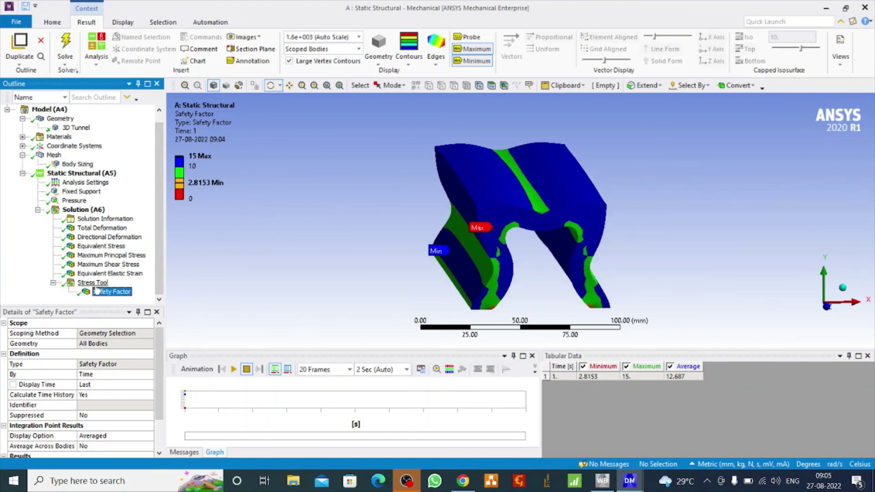
pyautogui.click(236, 369)
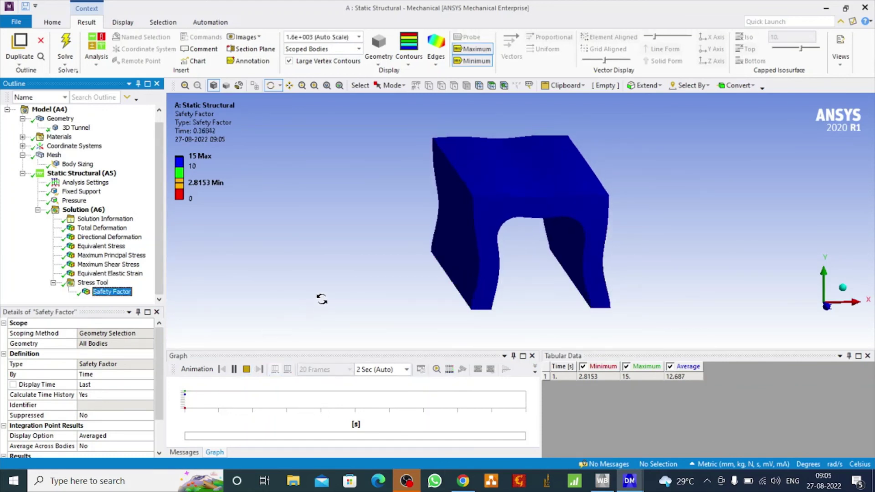
pyautogui.moveTo(369, 277)
pyautogui.mouseDown()
pyautogui.moveTo(379, 276)
pyautogui.moveTo(355, 280)
pyautogui.mouseUp()
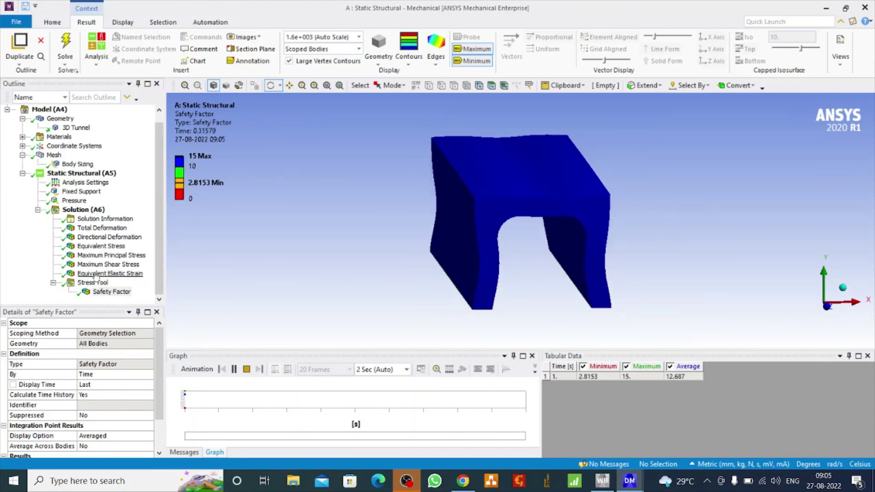
# Play the animations of the steel tunnel's Equivalent Elastic Strain, Maximum Shear Stress and Total Deformation results.
pyautogui.click(110, 273)
pyautogui.click(233, 369)
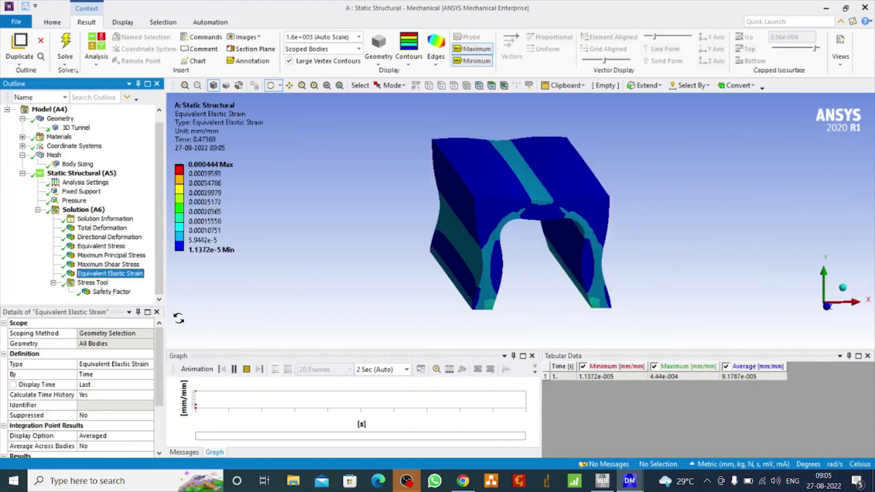
pyautogui.click(112, 264)
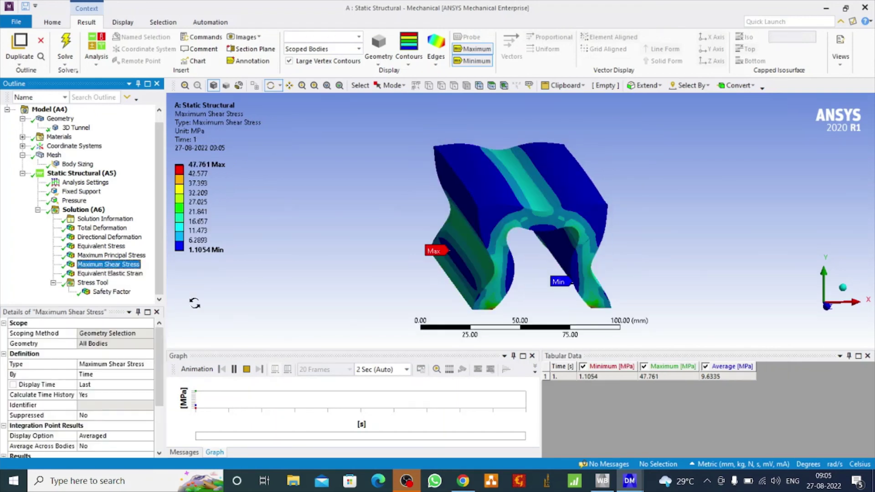
pyautogui.click(234, 370)
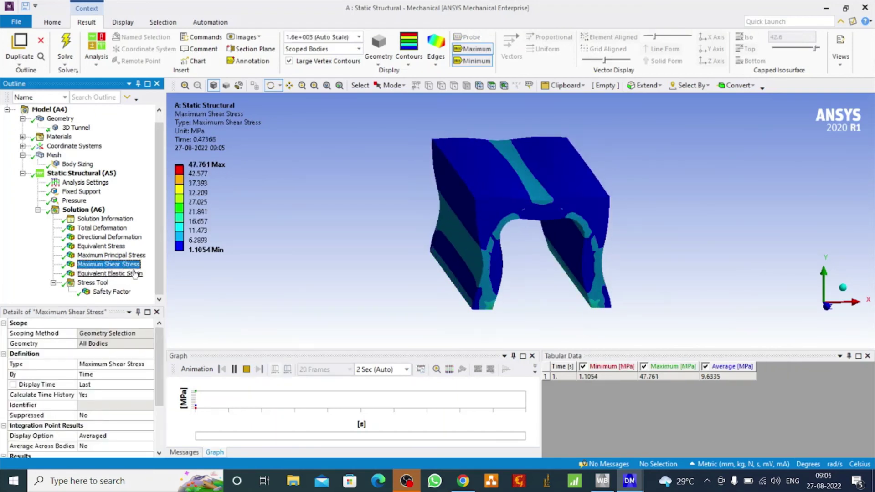
pyautogui.click(104, 230)
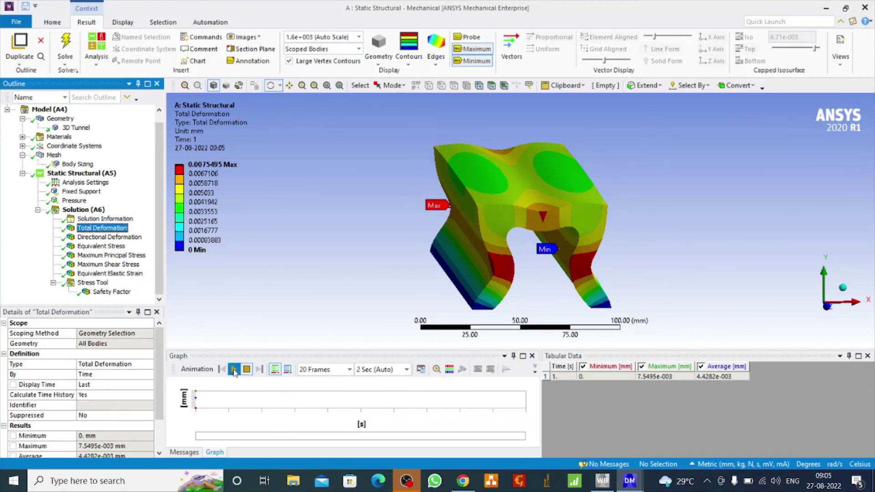
pyautogui.click(234, 370)
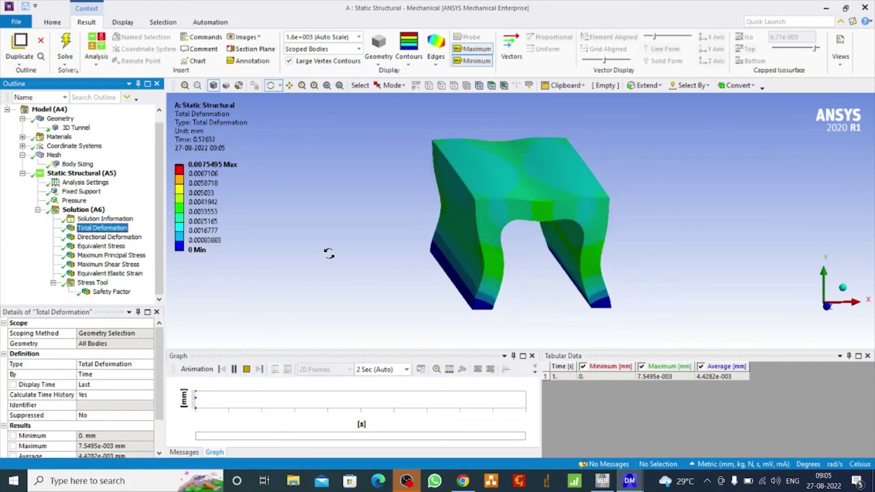